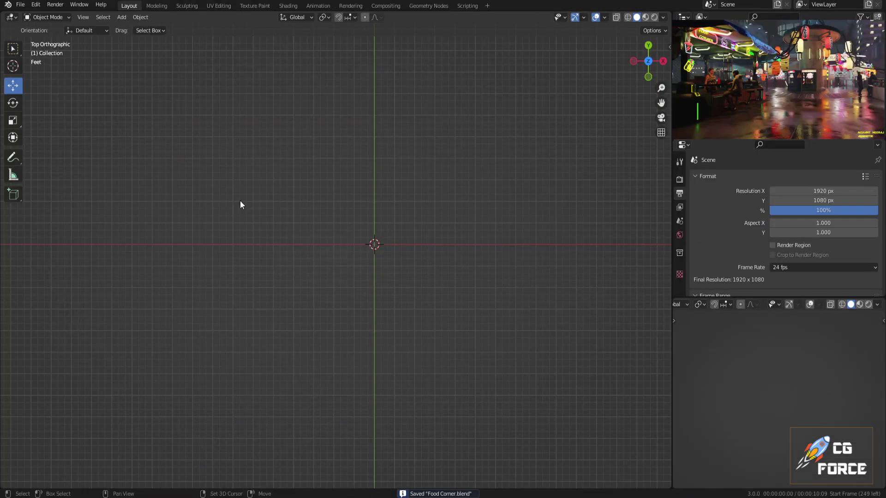
# Add a plane at the world origin and scale it up into a large ground surface
pyautogui.hotkey('shift', 'a')
pyautogui.click(277, 201)
pyautogui.press('s')
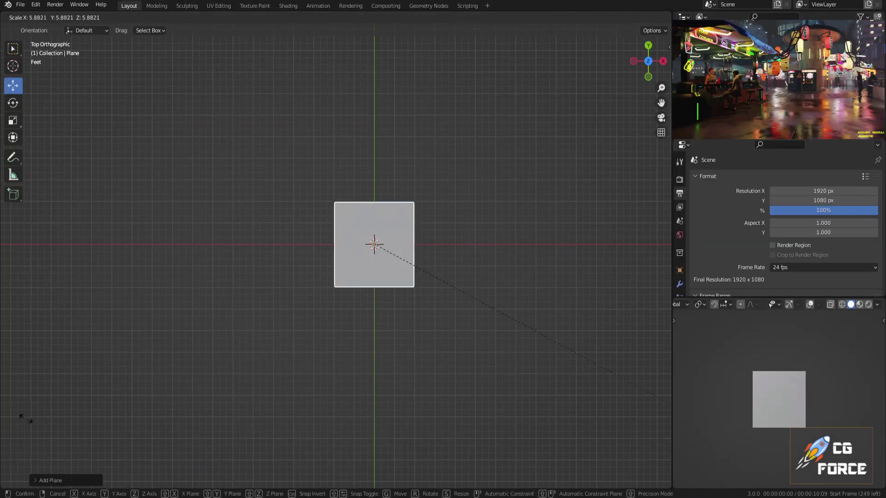
pyautogui.click(419, 124)
pyautogui.moveTo(435, 303); pyautogui.dragTo(439, 277, button='middle')
pyautogui.press('s')
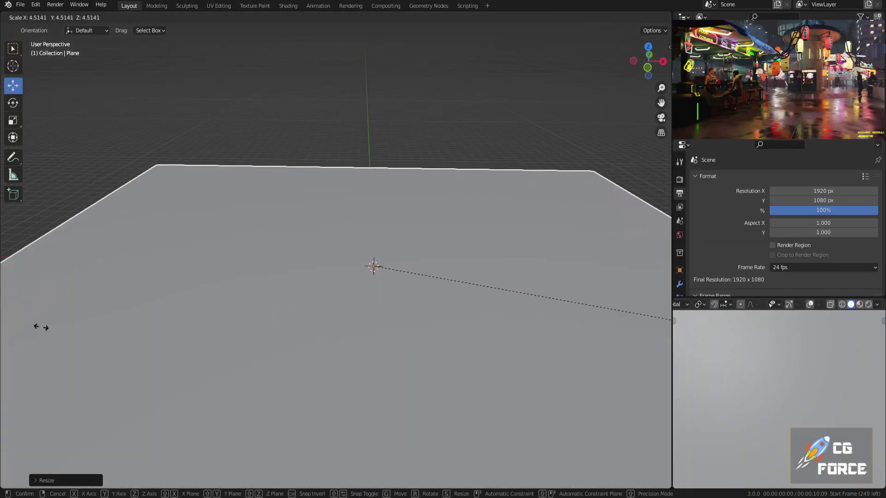
pyautogui.scroll(-5, 276, 192)
# Lay out a U-shaped counter footprint in plan with a 6' run along Y and extrude it upward into a block
pyautogui.press('KP_7')
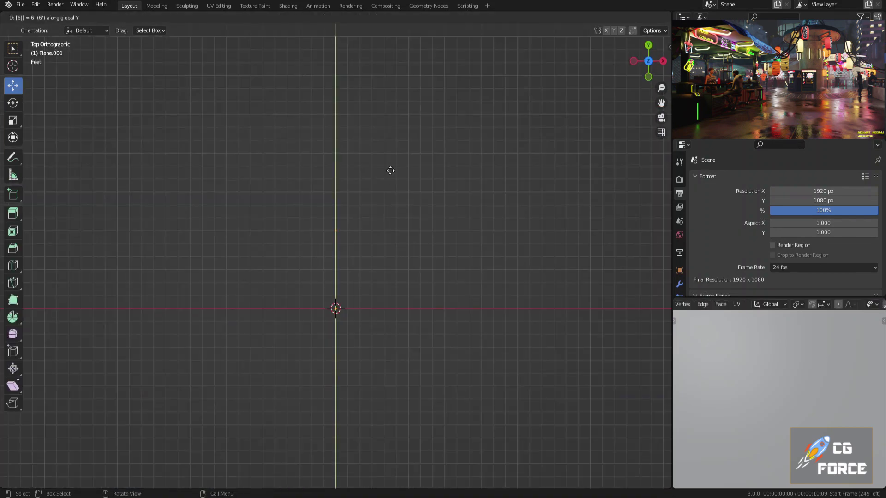
pyautogui.press('g')
pyautogui.press('x')
pyautogui.press('-')
pyautogui.press('Return')
pyautogui.press('g')
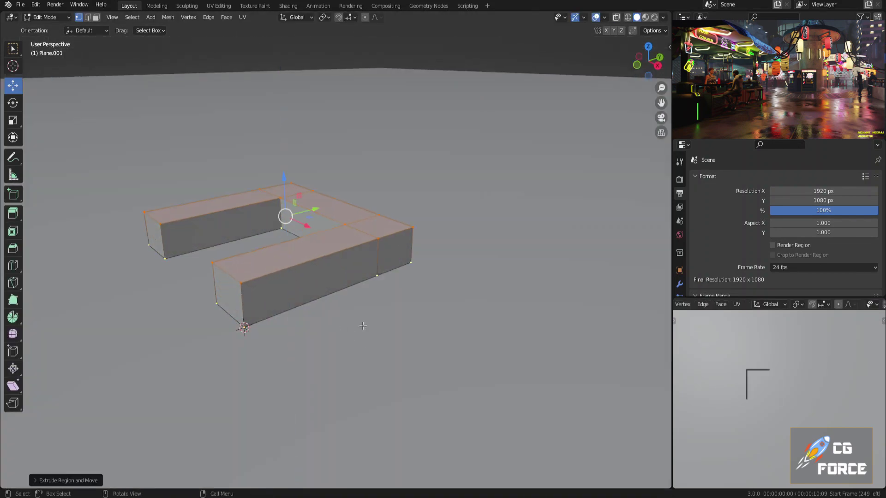
# Place a camera in the scene with the counter block near the edge of its view
pyautogui.moveTo(382, 310); pyautogui.dragTo(357, 283, button='middle')
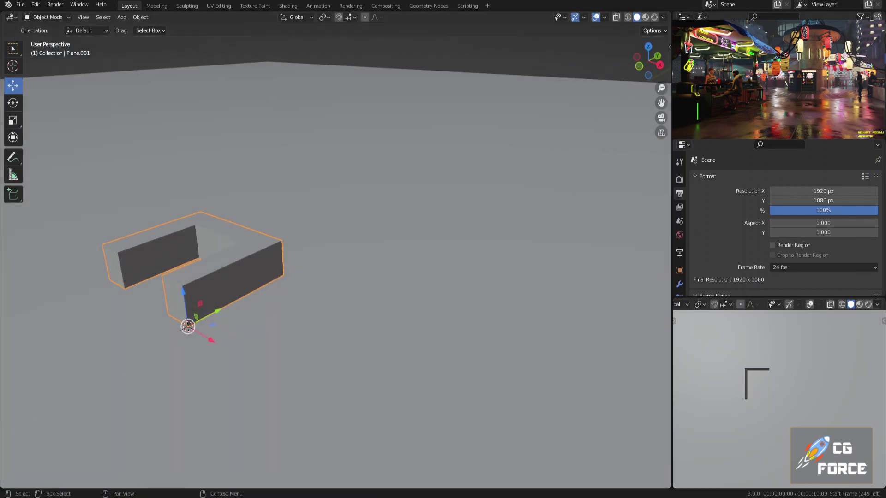
pyautogui.scroll(-4, 241, 289)
pyautogui.click(242, 289)
pyautogui.moveTo(241, 289); pyautogui.dragTo(278, 286, button='middle')
pyautogui.press('KP_7')
pyautogui.hotkey('shift', 'z')
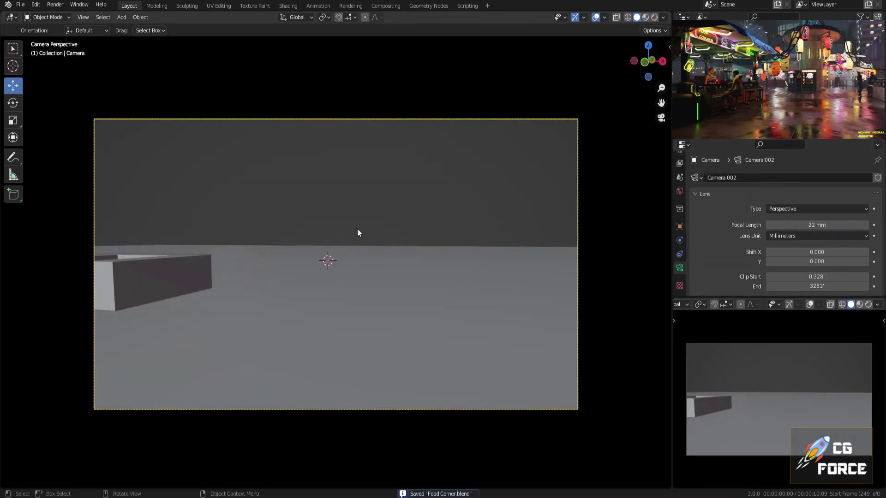
# Set the camera's rotation to 90° on X and 0° on Y, and adjust its Z rotation to frame the scene
pyautogui.moveTo(362, 239); pyautogui.dragTo(364, 243, button='middle')
pyautogui.click(666, 48)
pyautogui.doubleClick(607, 109)
pyautogui.write('90')
pyautogui.press('Tab')
pyautogui.write('0')
pyautogui.press('Return')
pyautogui.moveTo(607, 128); pyautogui.dragTo(620, 129)
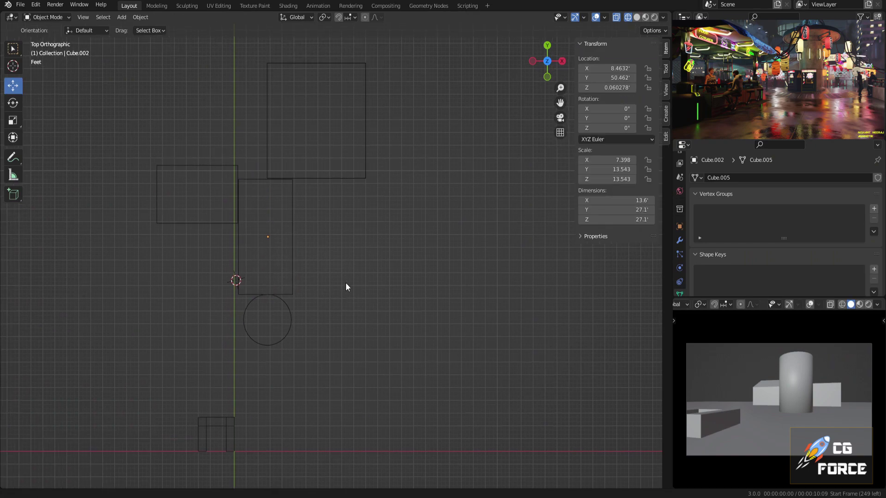
pyautogui.scroll(-3, 347, 287)
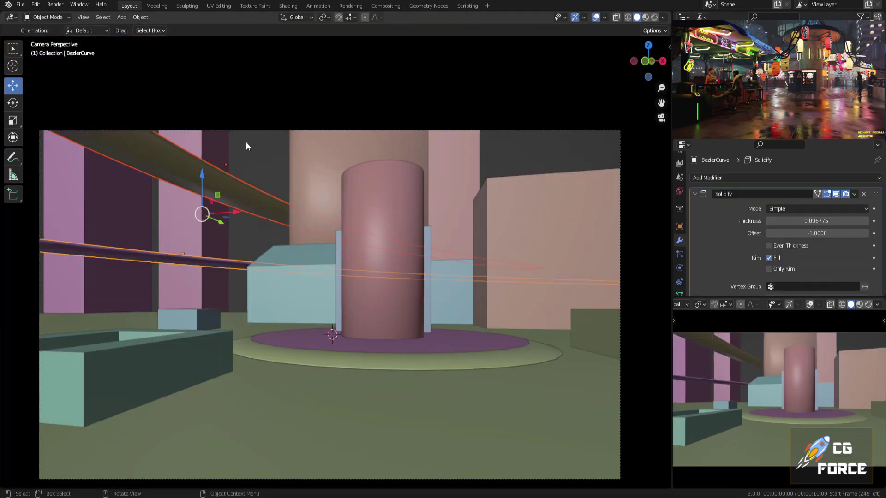
pyautogui.click(250, 146)
pyautogui.moveTo(250, 167); pyautogui.dragTo(277, 205, button='middle')
pyautogui.scroll(-5, 271, 187)
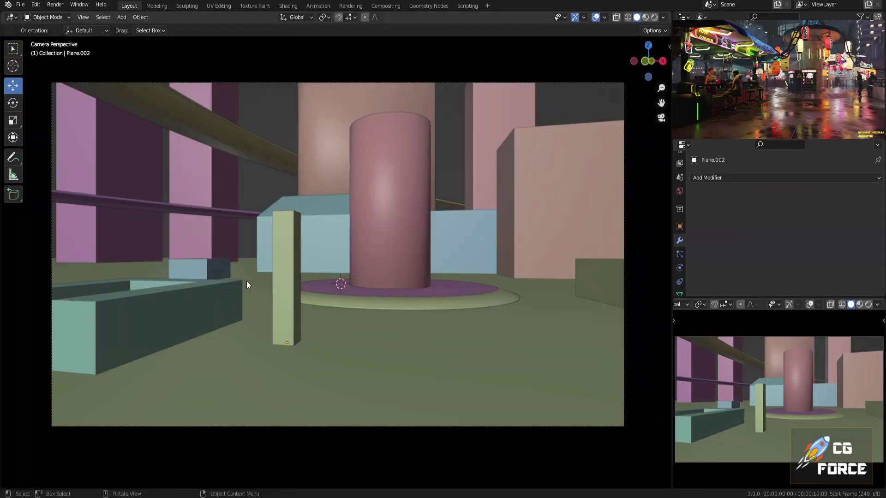
# Edit the U-shaped counter's mesh and raise its top faces along Z
pyautogui.moveTo(247, 281); pyautogui.dragTo(295, 228, button='middle')
pyautogui.scroll(-4, 239, 280)
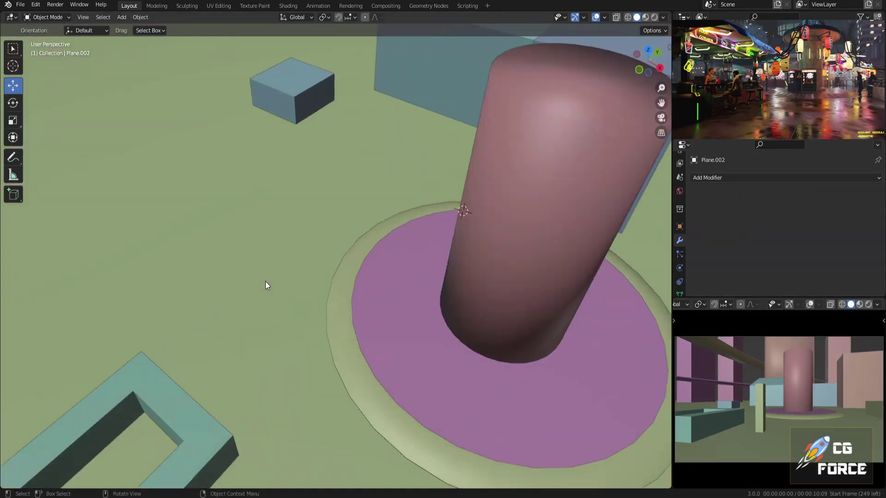
pyautogui.moveTo(265, 281); pyautogui.dragTo(240, 392, button='middle')
pyautogui.click(220, 389)
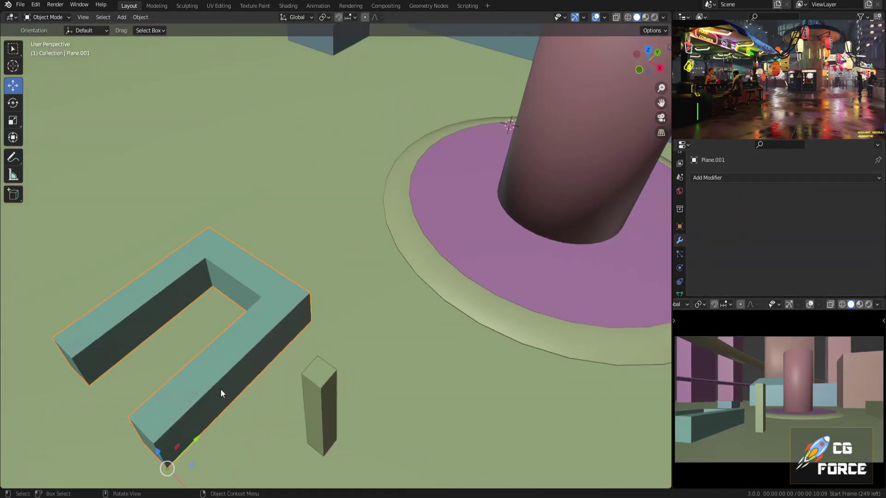
pyautogui.press('KP_Decimal')
pyautogui.scroll(-3, 383, 395)
pyautogui.moveTo(383, 394); pyautogui.dragTo(377, 334, button='middle')
pyautogui.press('Tab')
pyautogui.scroll(2, 382, 340)
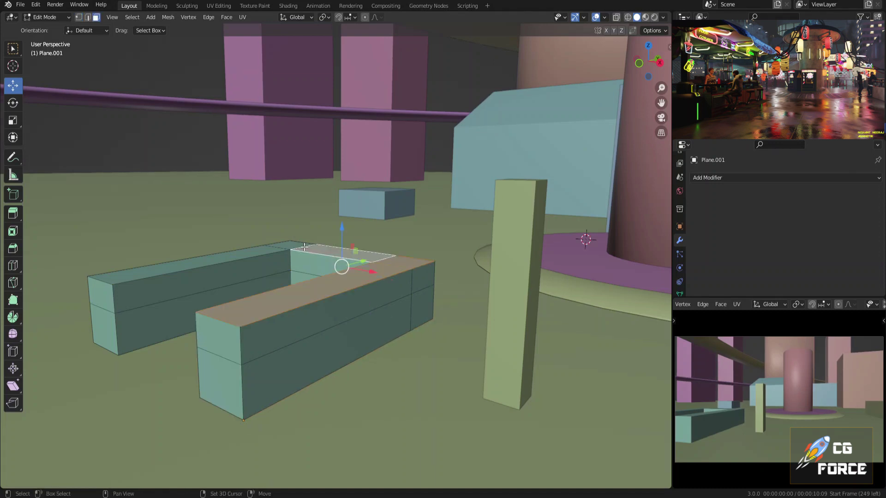
pyautogui.press('g')
pyautogui.press('z')
pyautogui.click(258, 230)
# Move the horizontal edge loop around the counter's sides up 1' along Z
pyautogui.press('2')
pyautogui.keyDown('alt'); pyautogui.click(271, 352); pyautogui.keyUp('alt')
pyautogui.press('g')
pyautogui.press('z')
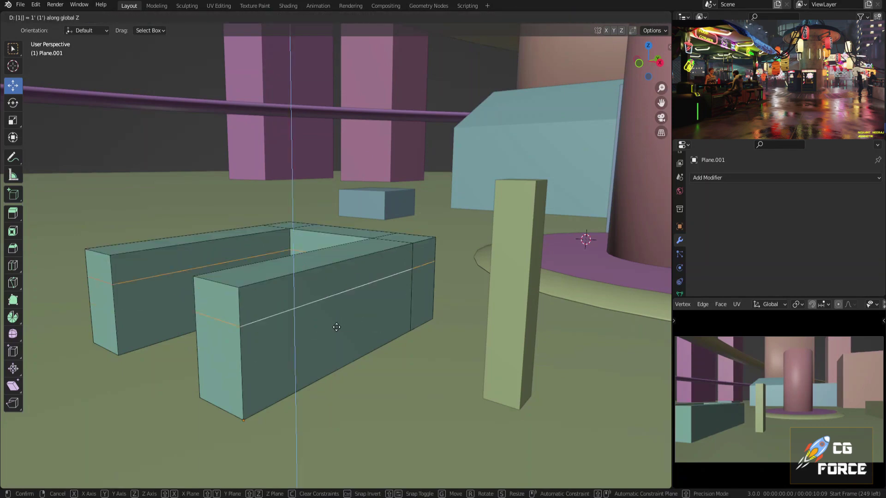
pyautogui.click(271, 341)
# Duplicate the selected counter geometry along the X axis
pyautogui.moveTo(271, 342); pyautogui.dragTo(296, 364, button='middle')
pyautogui.press('3')
pyautogui.press('KP_7')
pyautogui.hotkey('shift', 'd')
pyautogui.press('x')
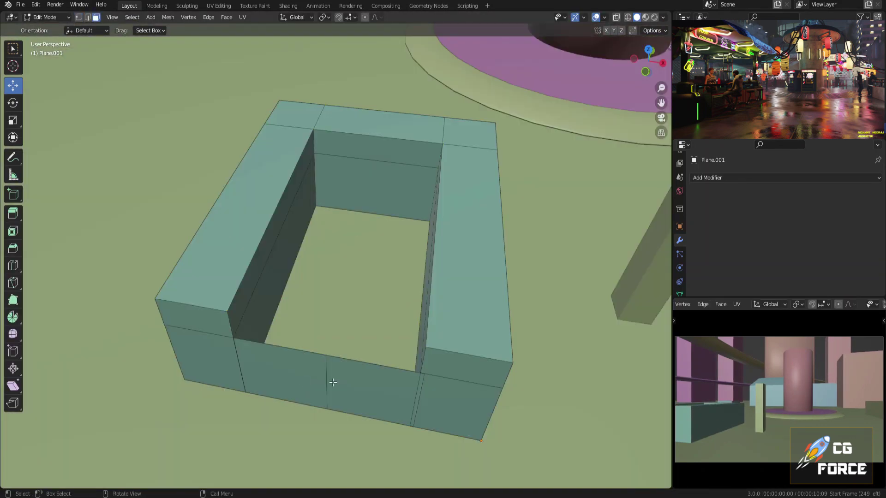
# Position the thin solidified divider panel across the counter's back section and shift it along X
pyautogui.press('g')
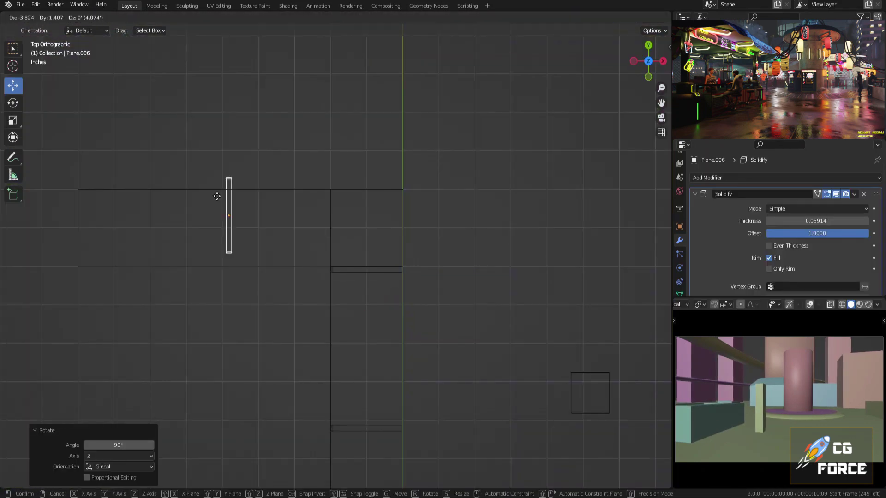
pyautogui.click(213, 208)
pyautogui.keyDown('shift'); pyautogui.moveTo(472, 275); pyautogui.dragTo(584, 286, button='middle'); pyautogui.keyUp('shift')
pyautogui.press('g')
pyautogui.press('x')
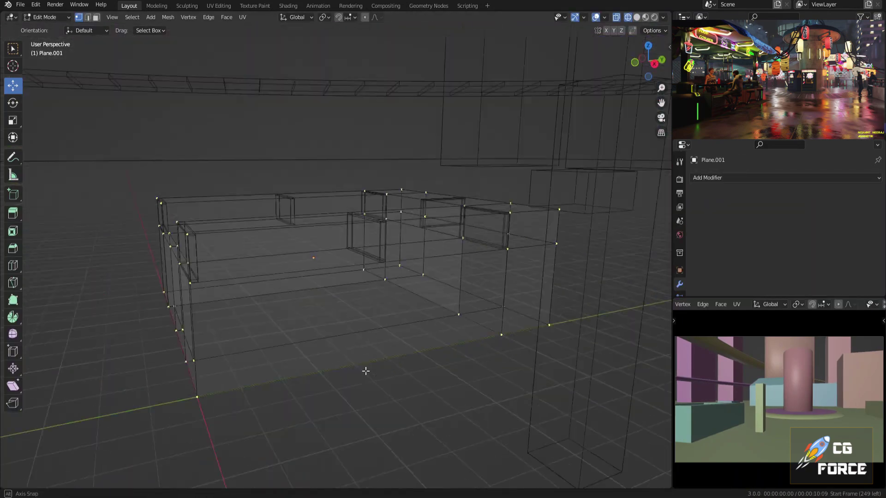
pyautogui.moveTo(323, 277); pyautogui.dragTo(323, 240, button='middle')
pyautogui.click(320, 286)
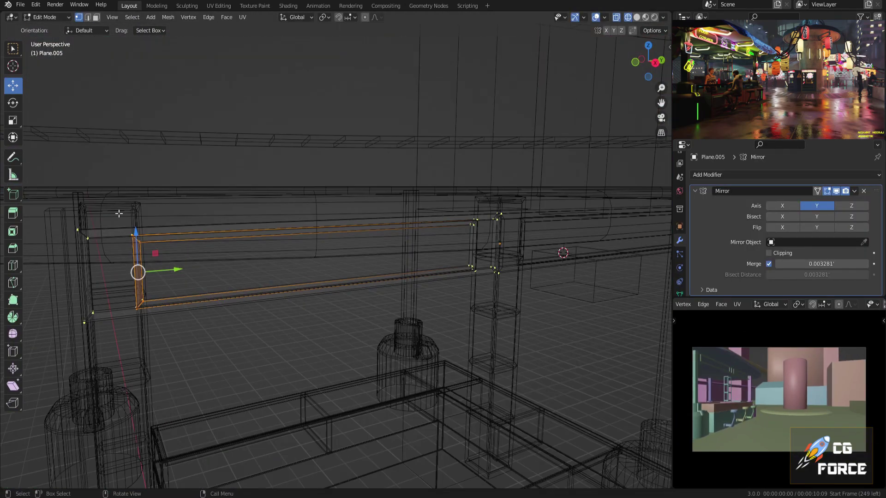
# Reposition the end vertices of the mirrored roof beam frame, then isolate the frame and delete a selected face
pyautogui.press('g')
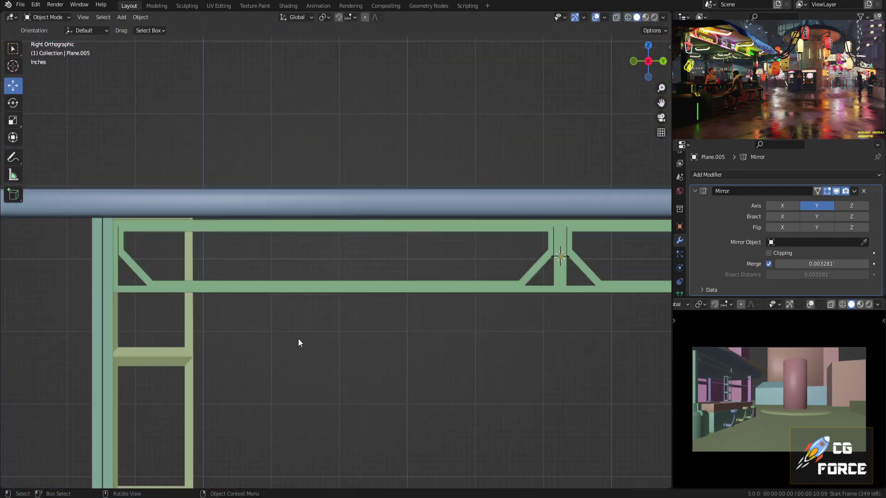
pyautogui.scroll(6, 98, 240)
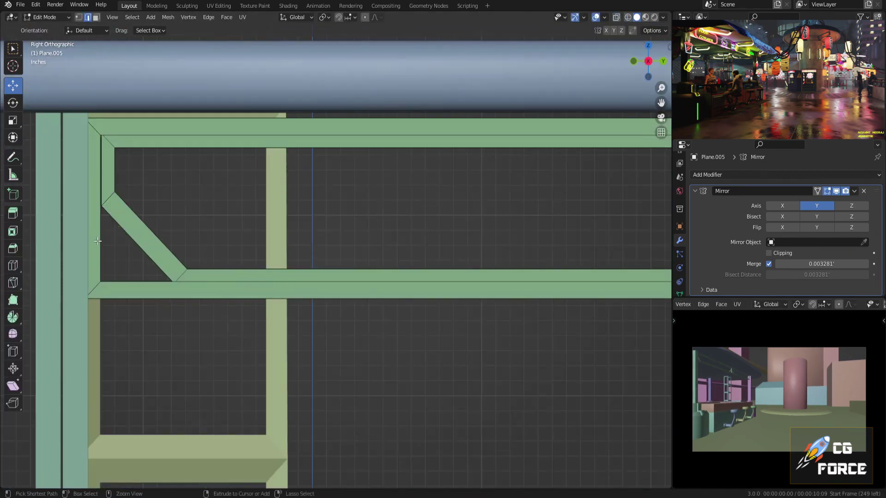
pyautogui.press('KP_Divide')
pyautogui.moveTo(287, 322); pyautogui.dragTo(360, 350, button='middle')
pyautogui.press('3')
pyautogui.click(415, 401)
pyautogui.moveTo(415, 401); pyautogui.dragTo(386, 359, button='middle')
pyautogui.press('x')
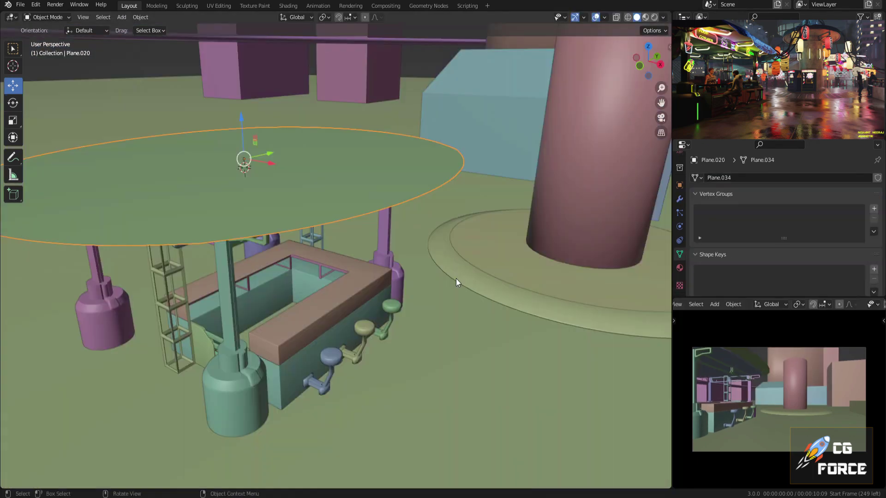
# Run the cloth simulation on the circular canopy so that it drapes over the food stall's roof
pyautogui.press('space')
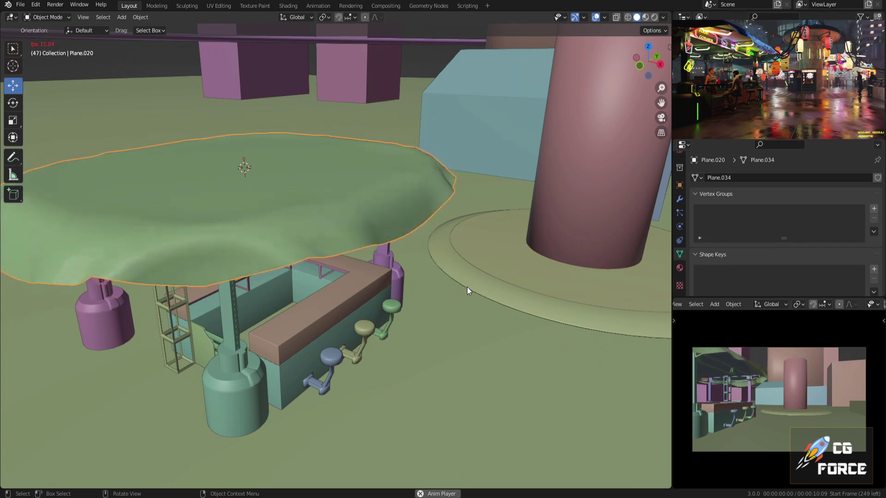
pyautogui.moveTo(467, 287); pyautogui.dragTo(467, 253, button='middle')
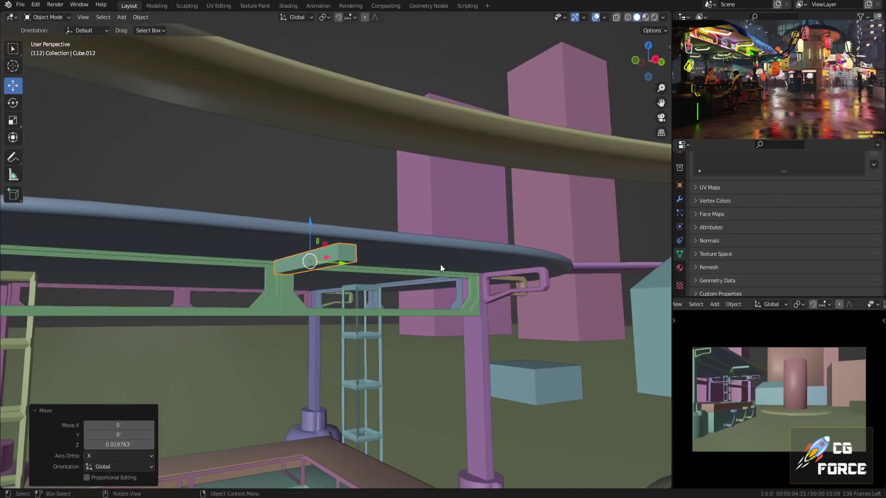
# Bevel the ceiling lamp housing and place a linked duplicate of the lamp -5.4176' along Y
pyautogui.hotkey('ctrl', 'b')
pyautogui.rightClick(391, 273)
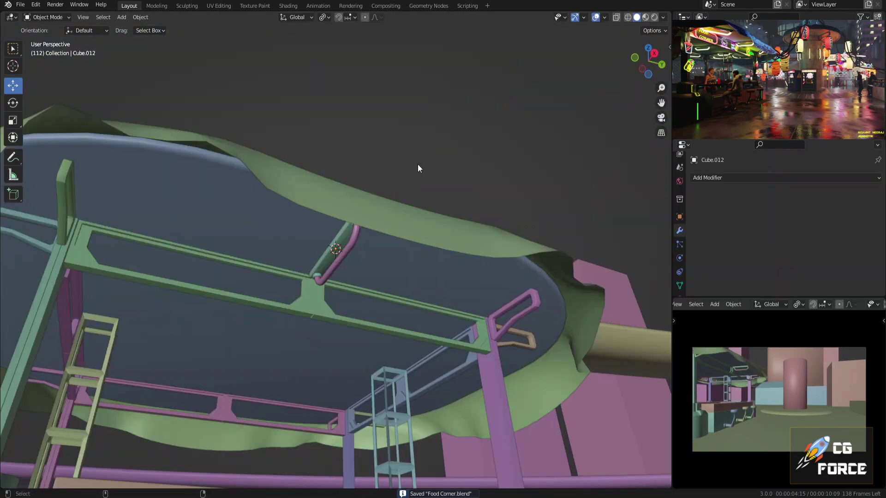
pyautogui.press('KP_Decimal')
pyautogui.press('g')
pyautogui.press('y')
pyautogui.click(186, 234)
pyautogui.press('KP_0')
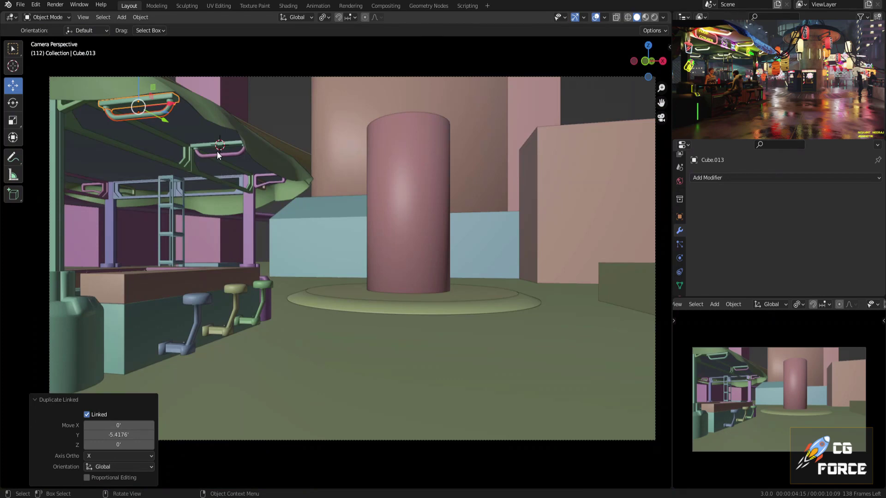
# Rotate the ceiling lamp copy about the Z axis to suit the camera view
pyautogui.press('KP_0')
pyautogui.press('r')
pyautogui.press('z')
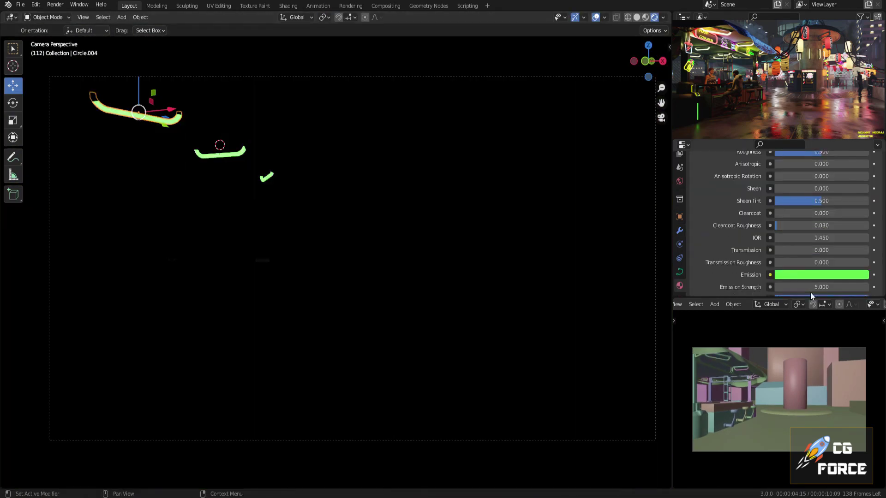
# Switch the scene's render engine from Eevee to Cycles
pyautogui.scroll(6, 724, 251)
pyautogui.scroll(3, 679, 199)
pyautogui.click(680, 179)
pyautogui.click(791, 178)
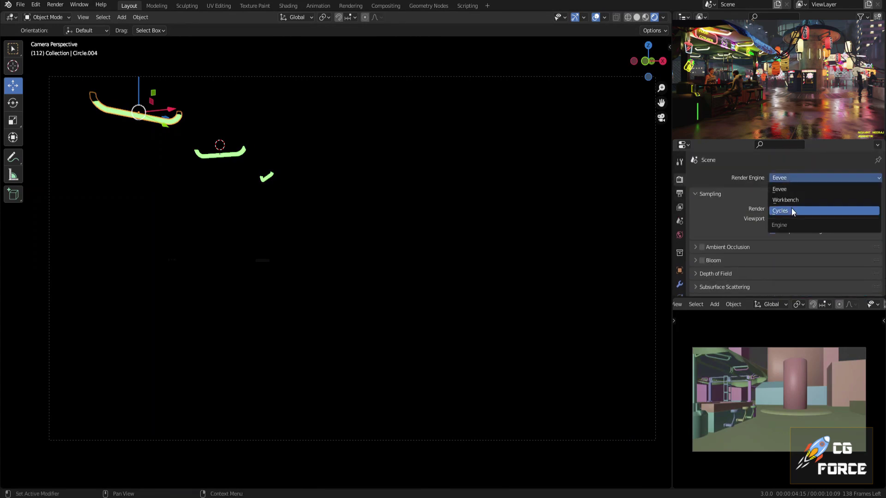
pyautogui.click(790, 211)
pyautogui.scroll(-4, 775, 244)
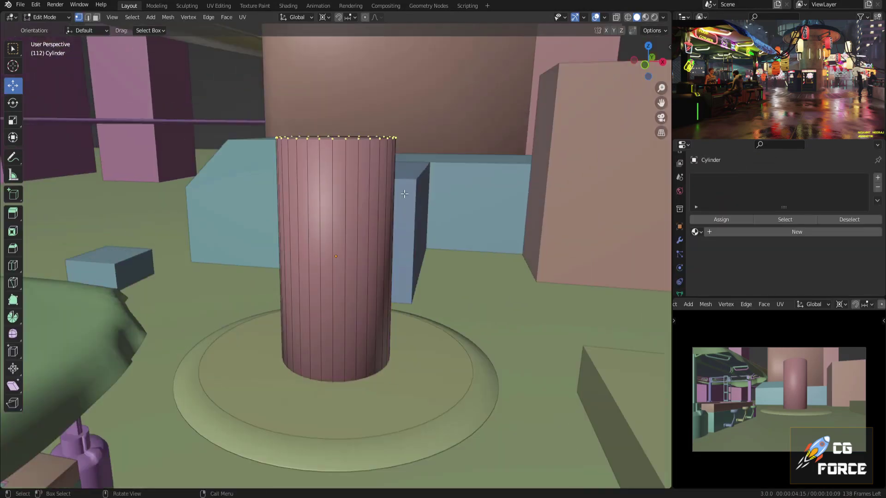
# Set the origin of the cylinder on top of the central column to its geometry and save the file
pyautogui.scroll(5, 415, 216)
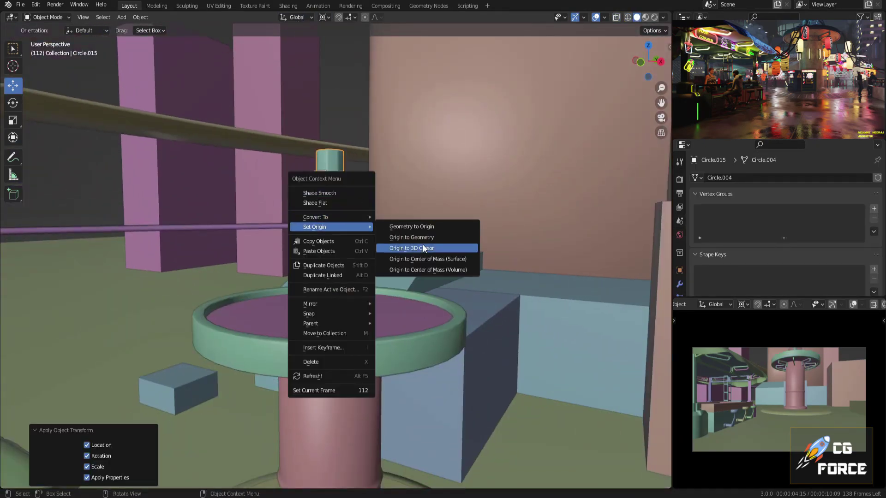
pyautogui.click(421, 238)
pyautogui.hotkey('ctrl', 's')
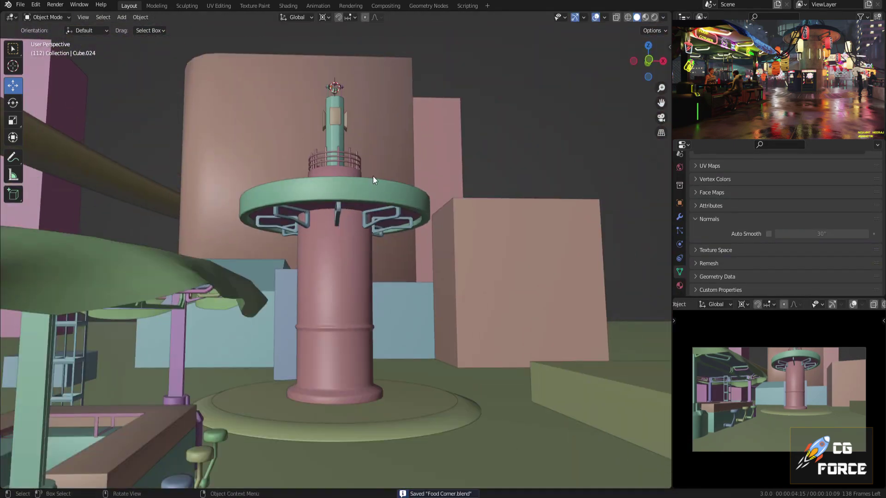
# Change the transform orientation used for moving and rotating the tower's parts
pyautogui.click(295, 17)
pyautogui.click(294, 48)
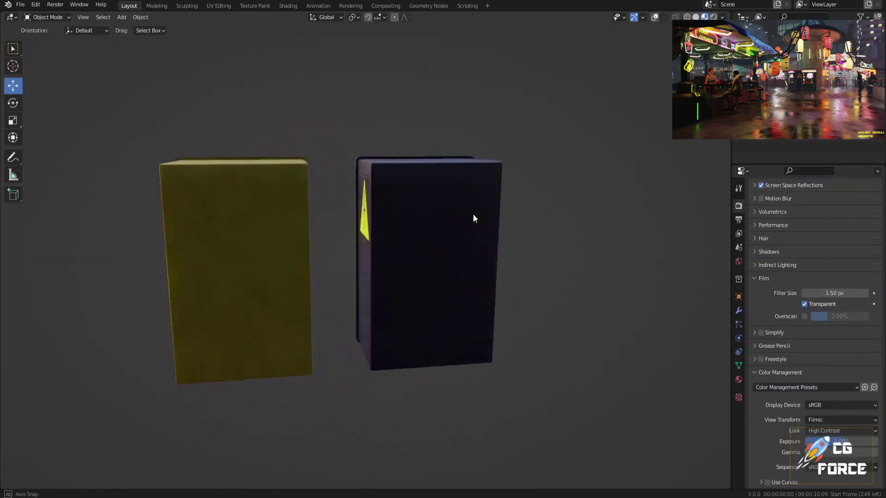
# Bring the two vending machines from their asset file into the Food Corner scene
pyautogui.moveTo(472, 214); pyautogui.dragTo(516, 240, button='middle')
pyautogui.scroll(6, 531, 214)
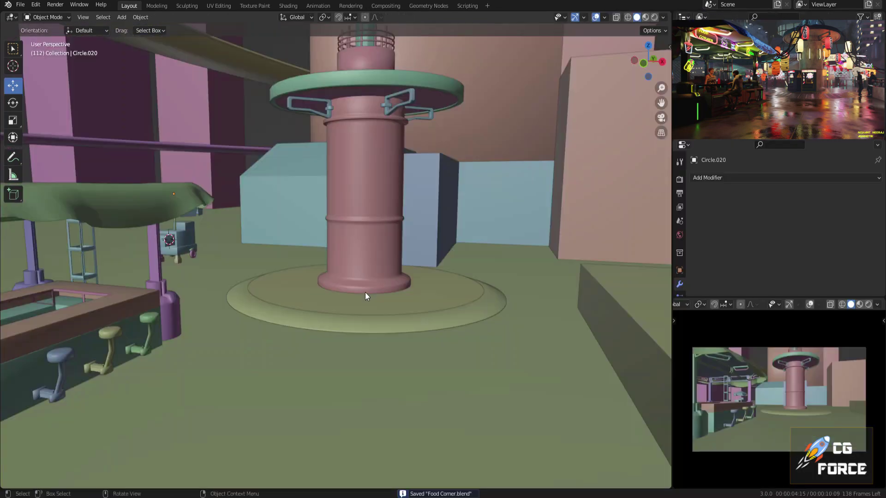
pyautogui.scroll(8, 364, 292)
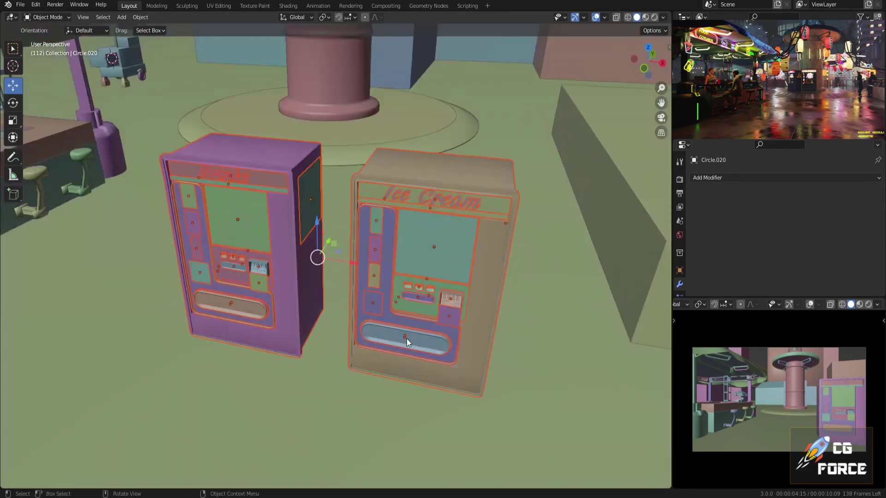
# Move the Ice Cream vending machine onto the round base in front of the central column, raising it about 0.8' in Z
pyautogui.click(415, 373)
pyautogui.moveTo(406, 338); pyautogui.dragTo(411, 232, button='middle')
pyautogui.scroll(-4, 411, 232)
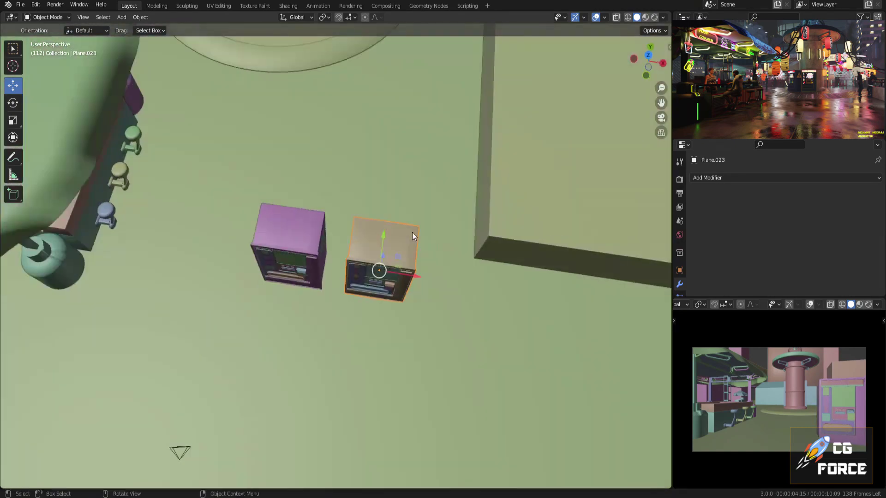
pyautogui.press('KP_7')
pyautogui.hotkey('shift', 'z')
pyautogui.scroll(-4, 404, 314)
pyautogui.click(306, 122)
pyautogui.moveTo(300, 118); pyautogui.dragTo(284, 106, button='middle')
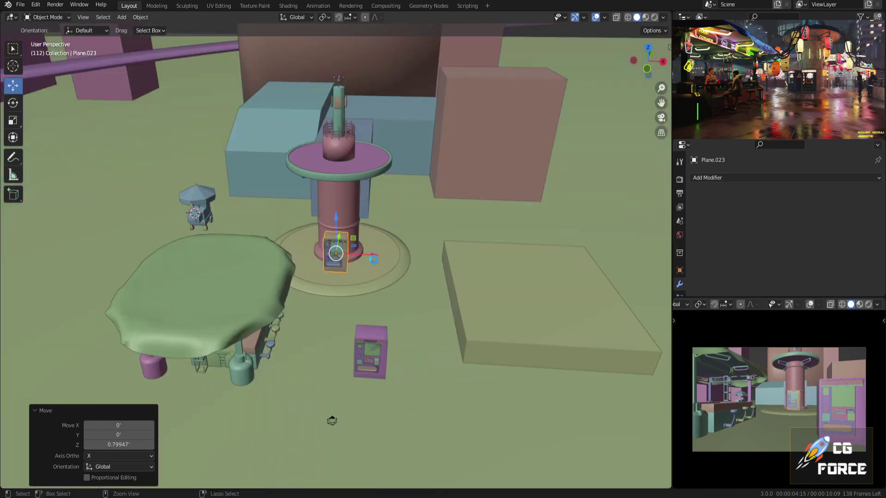
# Place the purple vending machine beside the Ice Cream machine at the foot of the column and save the file
pyautogui.press('KP_7')
pyautogui.hotkey('shift', 'z')
pyautogui.scroll(4, 315, 242)
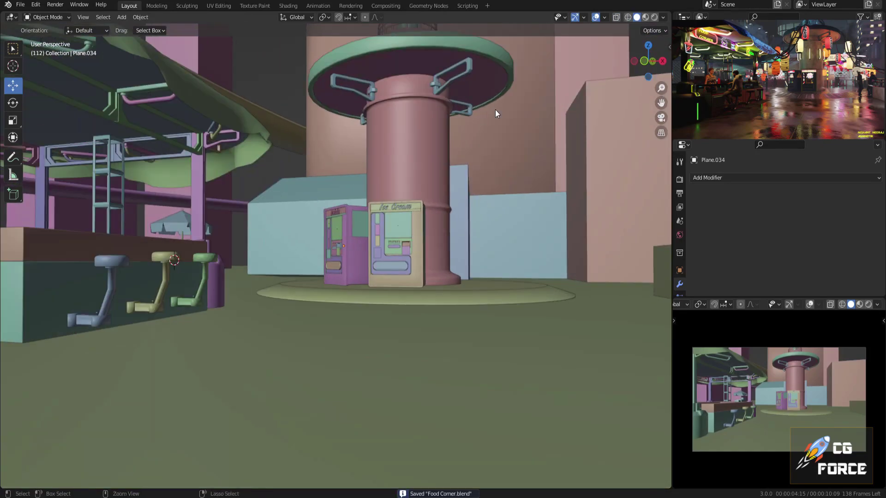
# Preview the two vending machines in rendered shading with the render engine set to Eevee, and return to solid shading
pyautogui.press('z')
pyautogui.press('8')
pyautogui.press('KP_0')
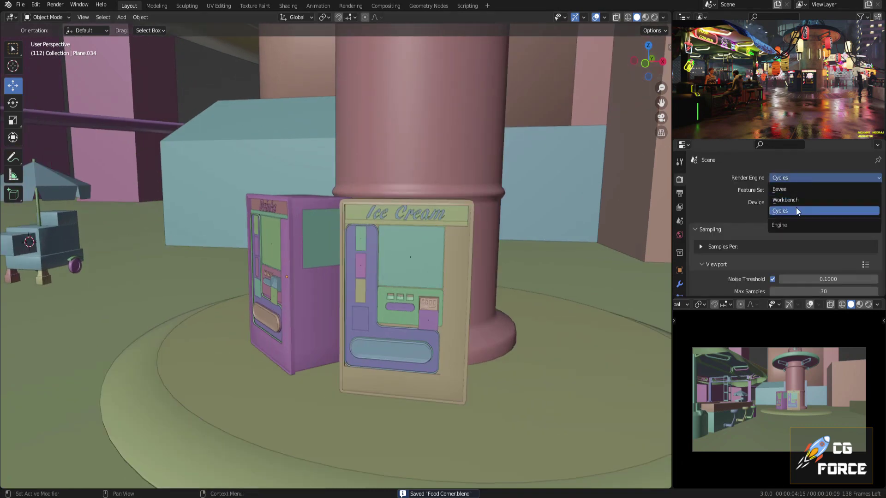
pyautogui.click(779, 189)
pyautogui.press('z')
pyautogui.press('8')
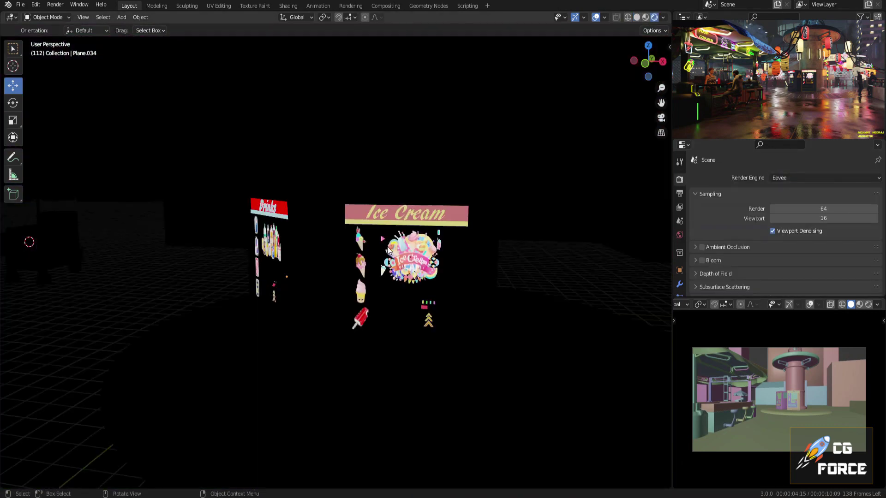
pyautogui.scroll(3, 360, 245)
pyautogui.scroll(-5, 359, 246)
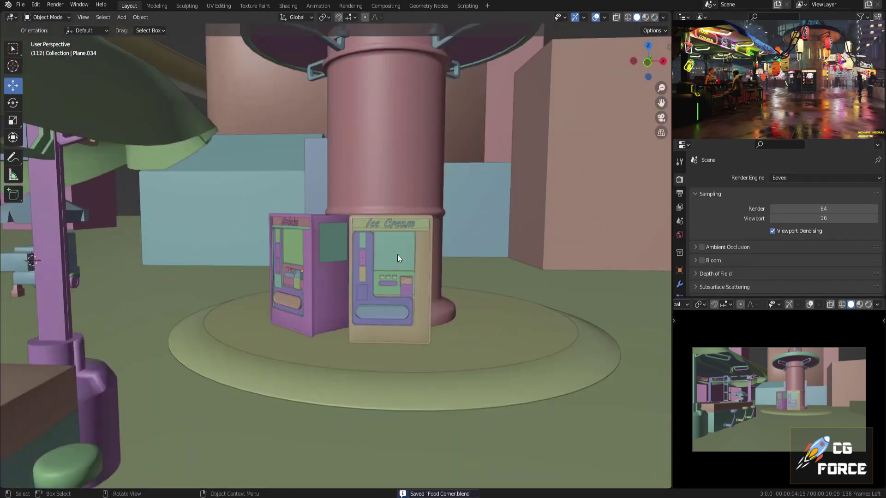
pyautogui.scroll(-2, 402, 273)
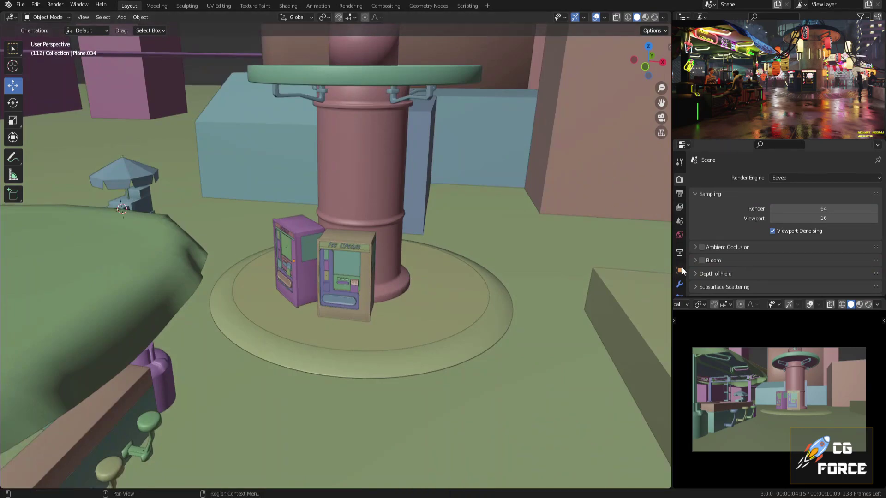
# Show the object's transform settings and select the whole narrow plane beside the column tower in top view
pyautogui.click(679, 269)
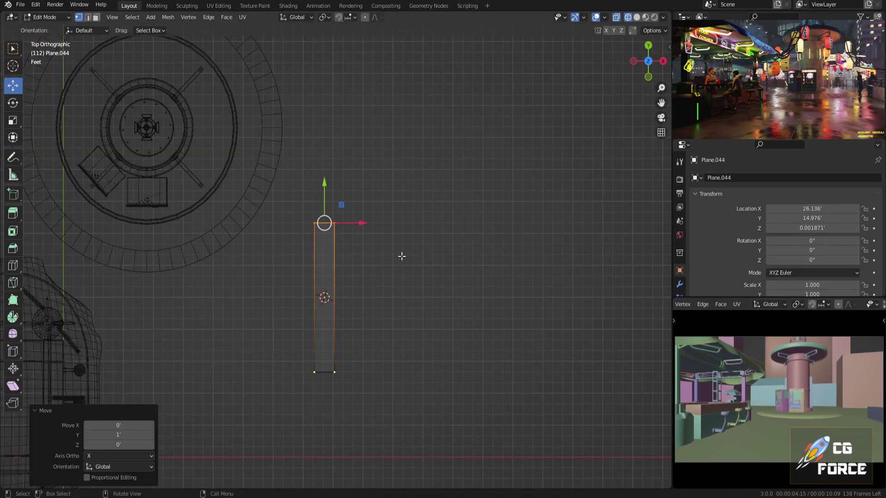
pyautogui.moveTo(207, 135); pyautogui.dragTo(530, 479)
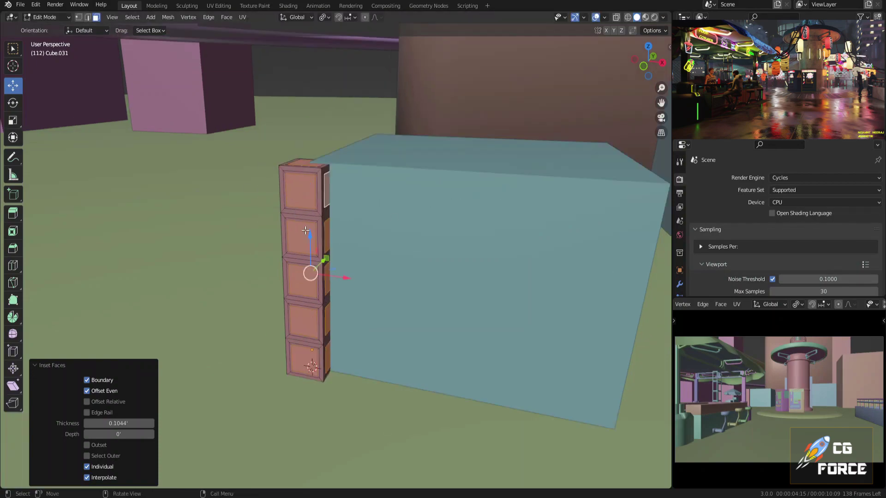
# Inspect the panelled corner pillar in isolation, return to the full scene and save the file
pyautogui.press('KP_Divide')
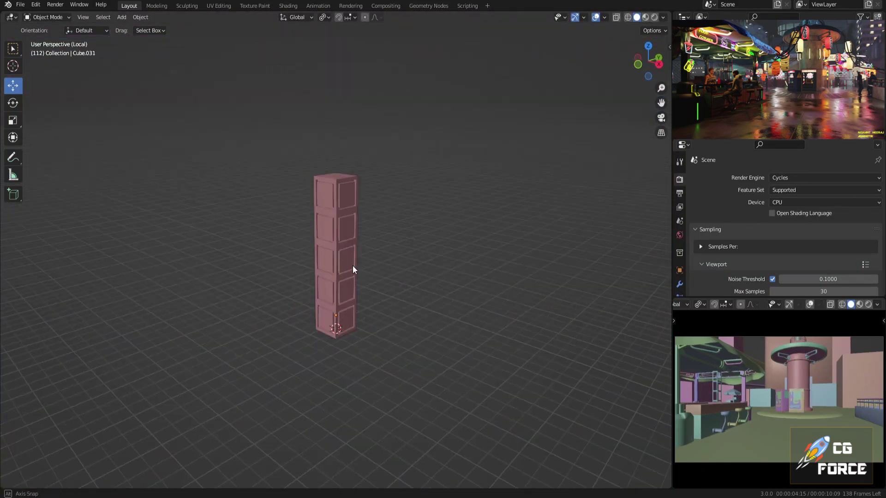
pyautogui.press('KP_Divide')
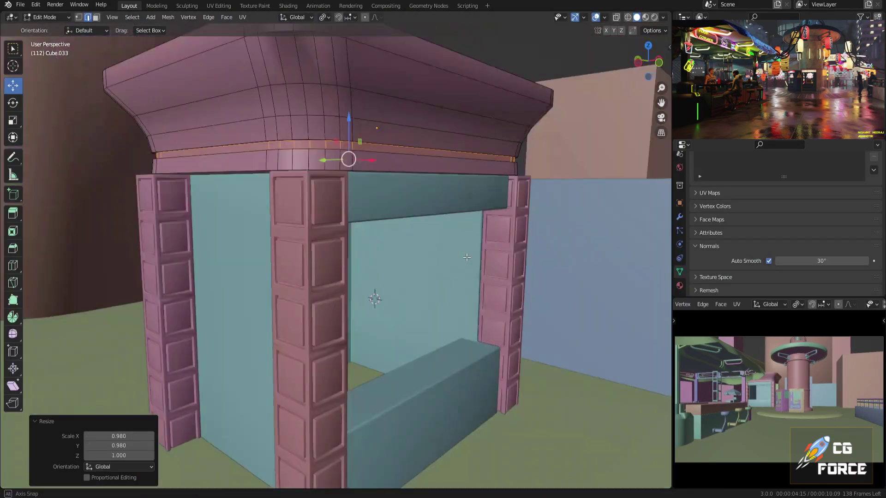
pyautogui.hotkey('ctrl', 's')
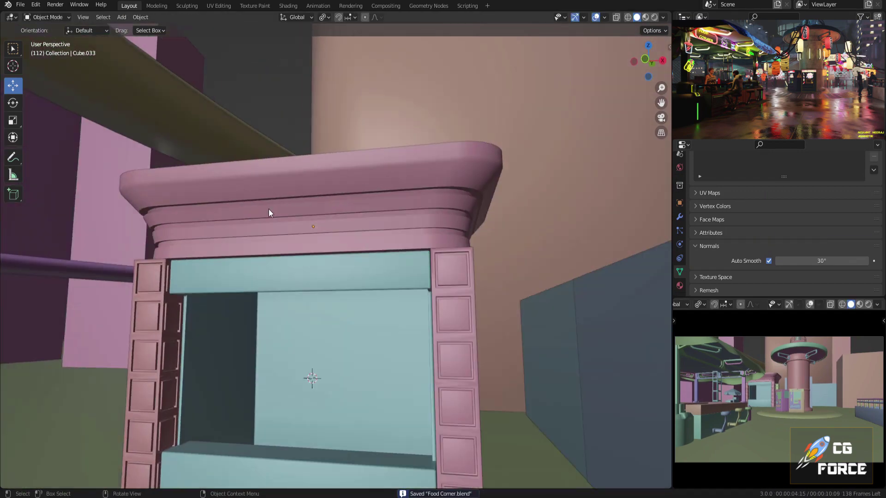
# Extrude the grid shelf's frame on the shop's inner side wall 0.8' along its normals
pyautogui.press('KP_1')
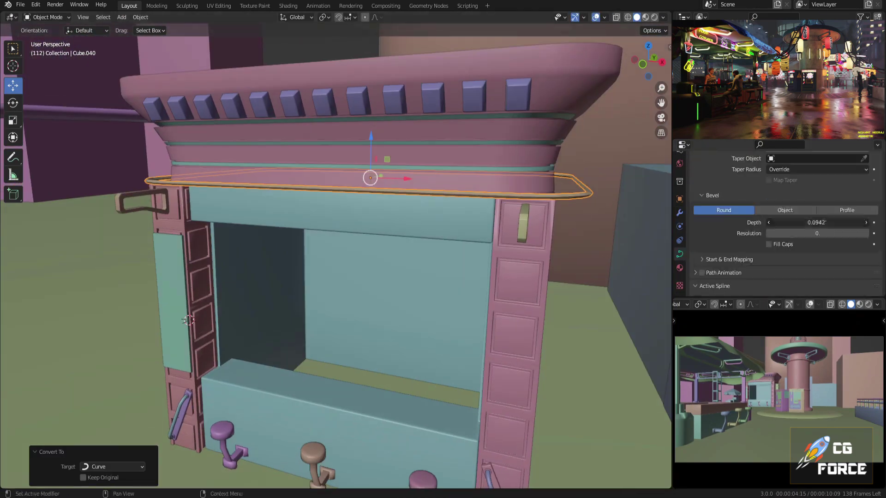
pyautogui.moveTo(461, 216); pyautogui.dragTo(499, 233, button='middle')
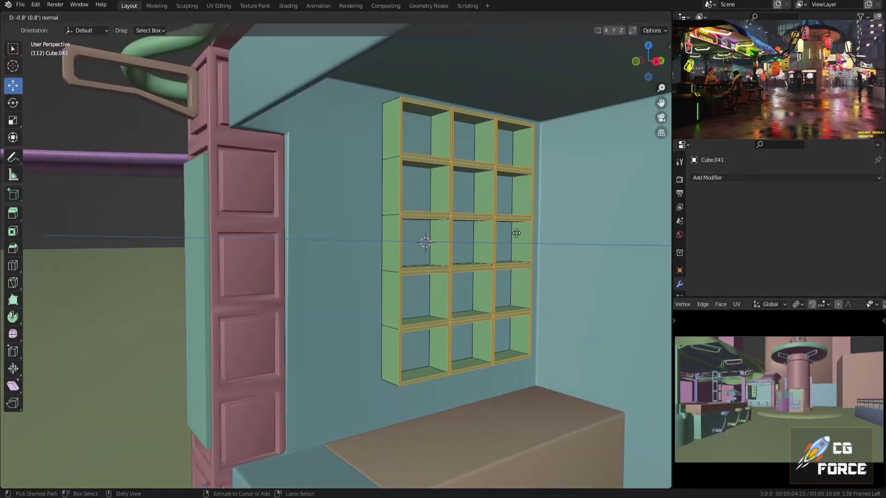
pyautogui.rightClick(431, 244)
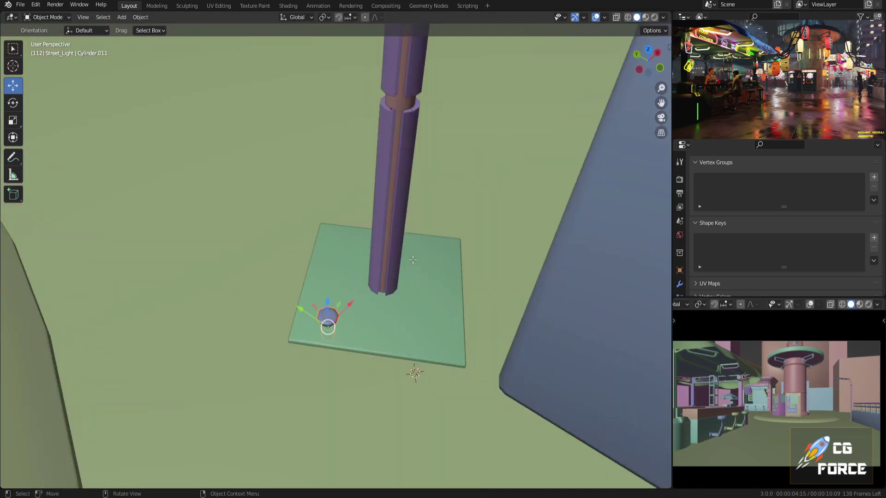
# Open the transform orientation choices for the bolt on the street light's base plate
pyautogui.click(295, 17)
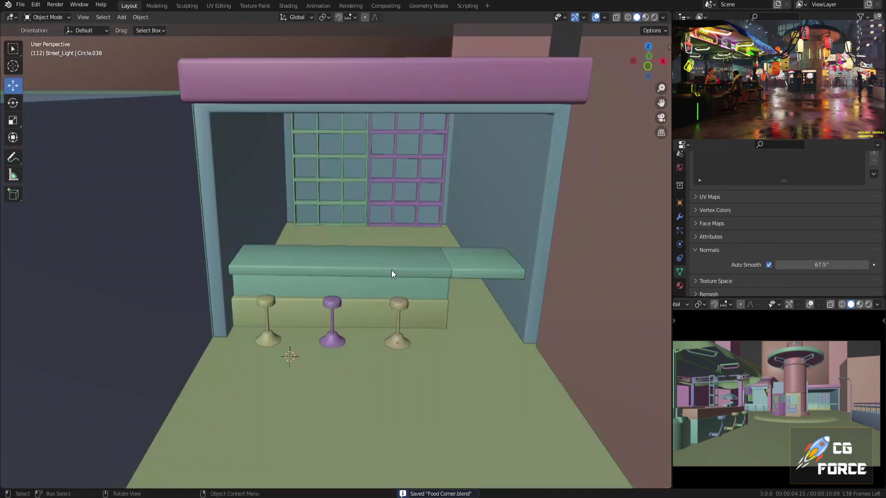
# Place a tall box sign on a post beside the counter stall and add a UV sphere mesh in top view
pyautogui.hotkey('shift', 'a')
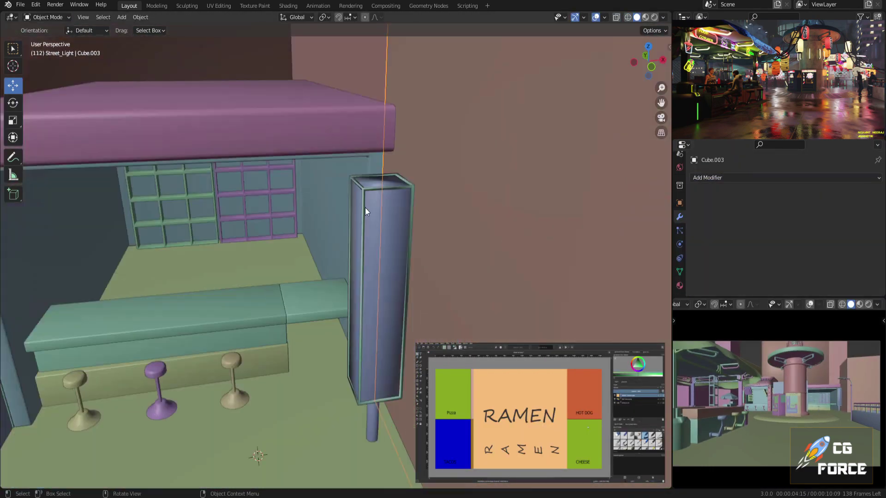
pyautogui.click(381, 265)
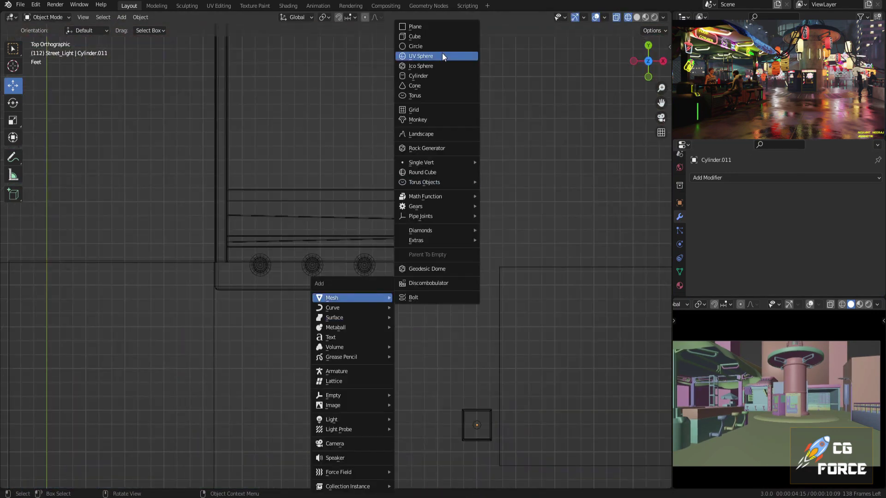
pyautogui.click(442, 56)
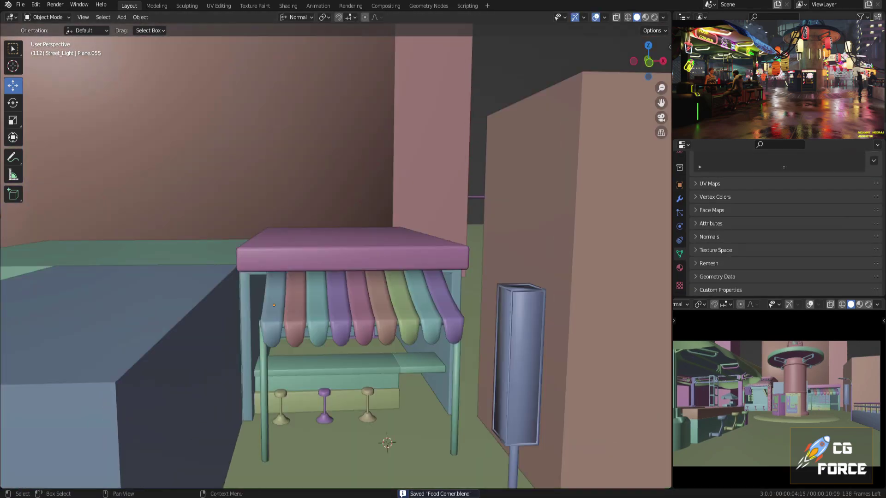
# Snap the 3D cursor onto the awning stall's roof, put a framed signboard at the roof's front edge, and save the file
pyautogui.hotkey('shift', 's')
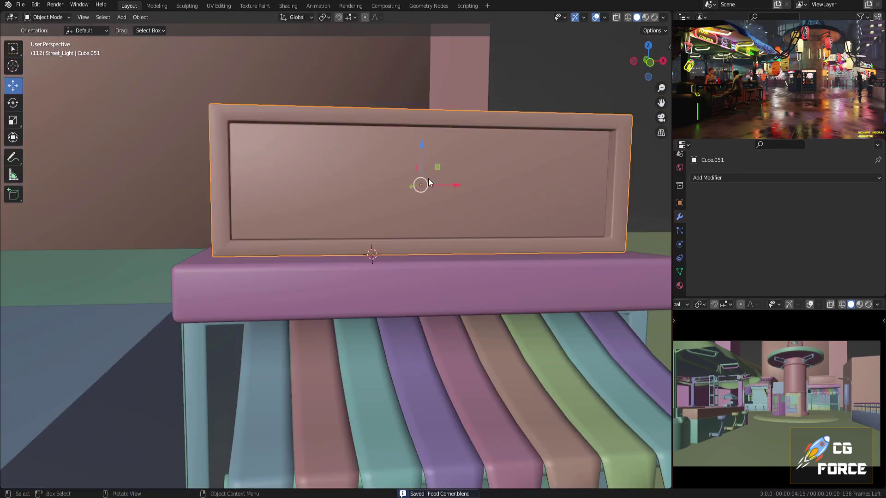
pyautogui.hotkey('ctrl', 's')
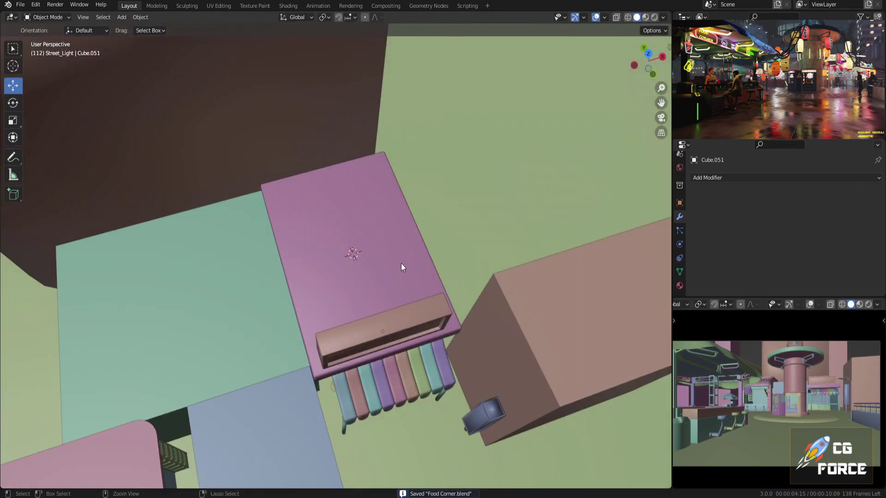
pyautogui.moveTo(401, 266); pyautogui.dragTo(419, 305, button='middle')
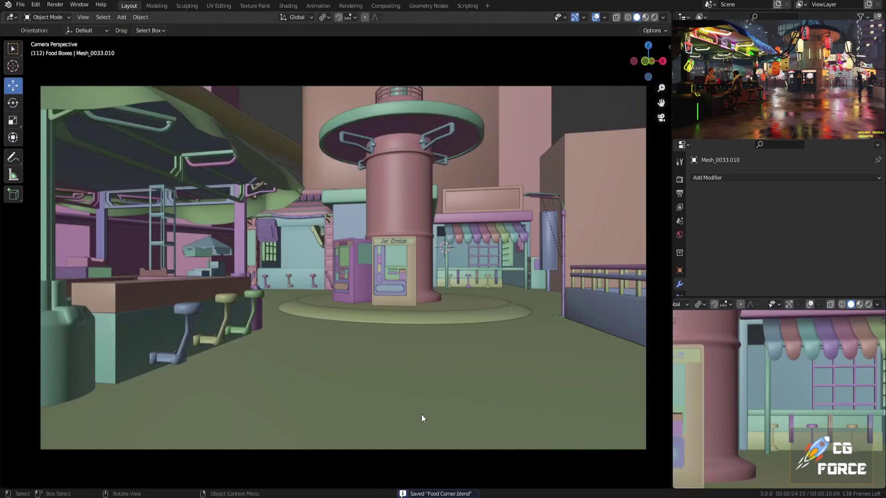
# Reveal all hidden objects in the scene, check them in wireframe and clear the selection
pyautogui.moveTo(425, 403); pyautogui.dragTo(368, 283, button='middle')
pyautogui.scroll(7, 342, 289)
pyautogui.scroll(-9, 340, 290)
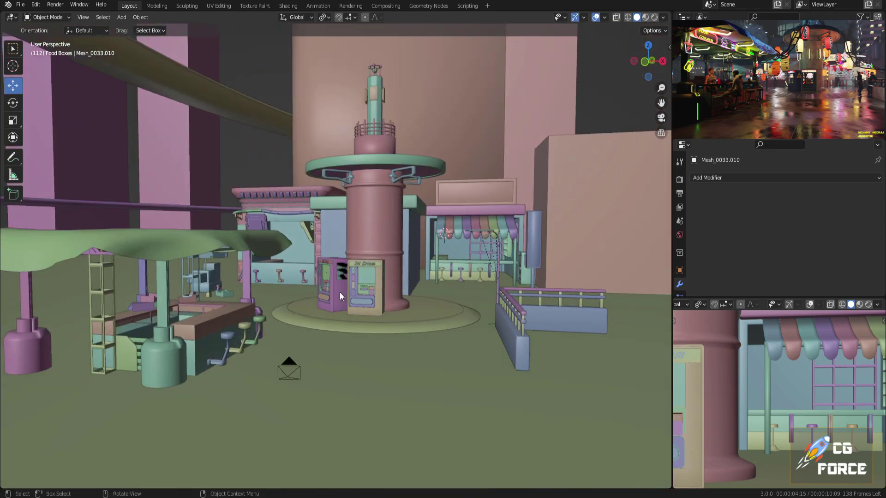
pyautogui.hotkey('alt', 'h')
pyautogui.scroll(6, 295, 258)
pyautogui.moveTo(296, 257); pyautogui.dragTo(317, 359, button='middle')
pyautogui.hotkey('shift', 'z')
pyautogui.hotkey('alt', 'a')
pyautogui.hotkey('shift', 'z')
pyautogui.scroll(-8, 368, 295)
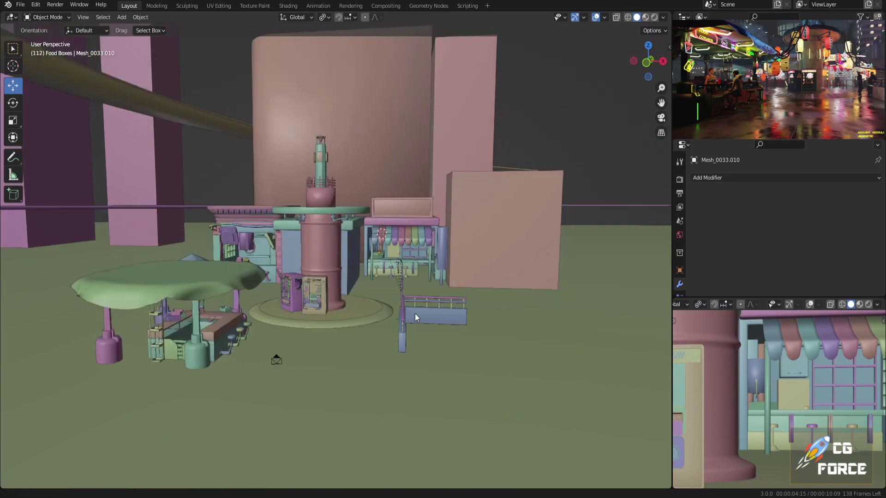
# Examine the shops behind the tower and the main bar counter with its stools
pyautogui.scroll(6, 387, 297)
pyautogui.moveTo(414, 314)
pyautogui.mouseDown(button='middle')
pyautogui.moveTo(388, 297)
pyautogui.moveTo(417, 303)
pyautogui.mouseUp(button='middle')
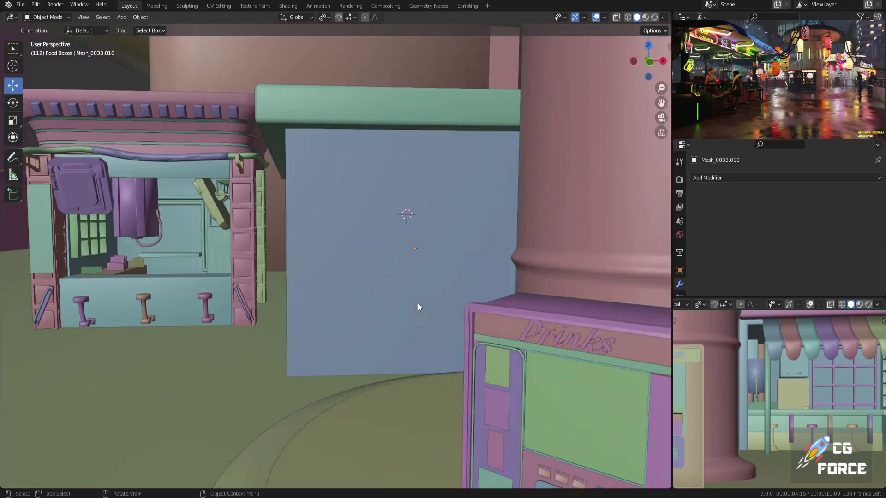
pyautogui.scroll(-3, 417, 303)
pyautogui.scroll(-5, 300, 305)
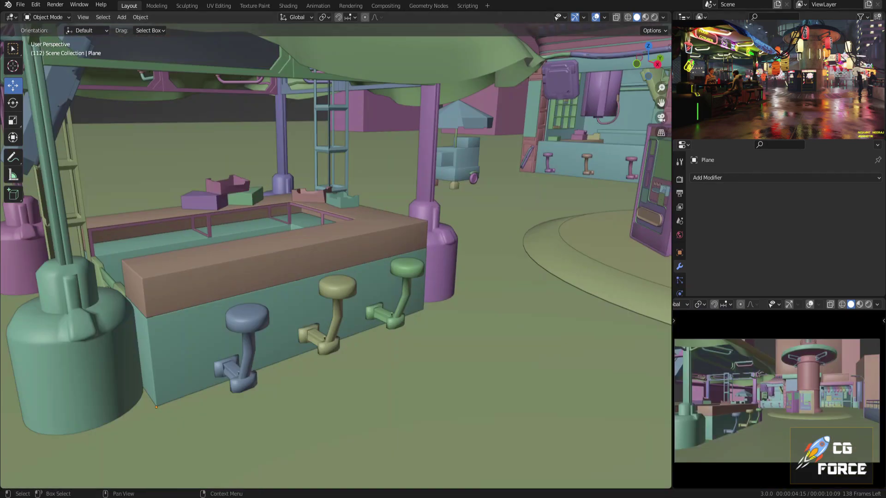
pyautogui.moveTo(343, 304); pyautogui.dragTo(466, 182, button='middle')
pyautogui.click(260, 281)
pyautogui.scroll(3, 261, 281)
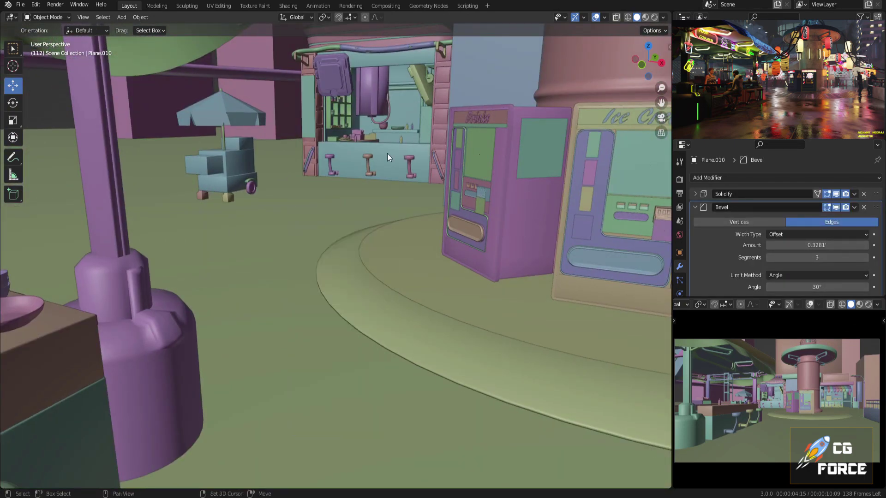
# Focus on the shop with wall-mounted stools, examine its interior and props, and return to the camera view
pyautogui.click(371, 141)
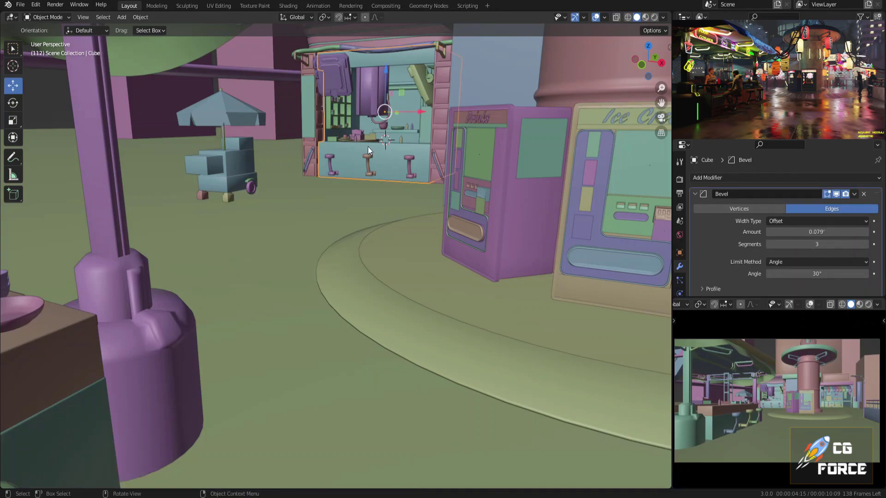
pyautogui.press('KP_Decimal')
pyautogui.moveTo(303, 276); pyautogui.dragTo(317, 248, button='middle')
pyautogui.scroll(-6, 347, 265)
pyautogui.scroll(-7, 332, 252)
pyautogui.keyDown('shift'); pyautogui.moveTo(401, 240); pyautogui.dragTo(365, 257, button='middle'); pyautogui.keyUp('shift')
pyautogui.scroll(8, 365, 256)
pyautogui.scroll(5, 378, 239)
pyautogui.keyDown('shift'); pyautogui.moveTo(392, 194); pyautogui.dragTo(392, 327, button='middle'); pyautogui.keyUp('shift')
pyautogui.scroll(4, 350, 295)
pyautogui.moveTo(321, 279); pyautogui.dragTo(275, 215, button='middle')
pyautogui.scroll(1, 246, 280)
pyautogui.scroll(-2, 246, 279)
pyautogui.scroll(-10, 259, 279)
pyautogui.scroll(-8, 254, 290)
pyautogui.press('KP_0')
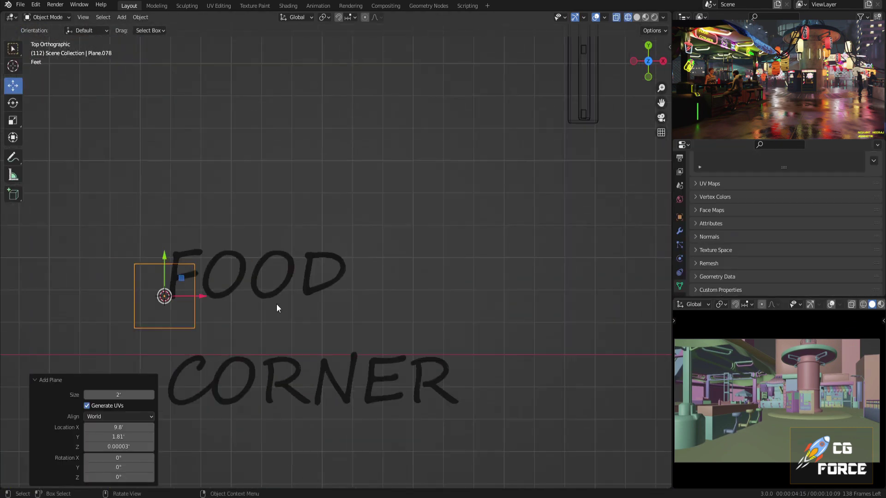
# Move and resize the new plane to surround the FOOD CORNER lettering, shifting its outer edge about 5' in X
pyautogui.press('g')
pyautogui.press('Return')
pyautogui.press('s')
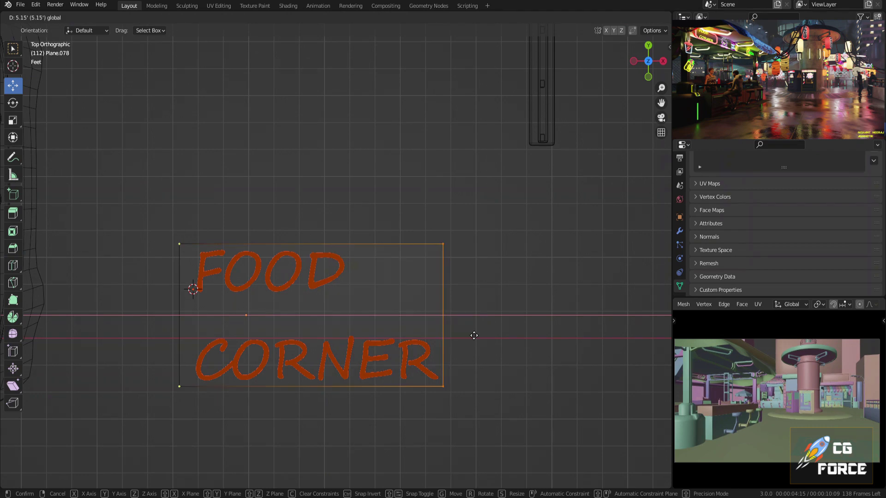
# Chamfer the four corners of the plane around the FOOD CORNER lettering, scale the sign up slightly, and save the file
pyautogui.hotkey('ctrl', 'shift', 'b')
pyautogui.click(587, 320)
pyautogui.press('s')
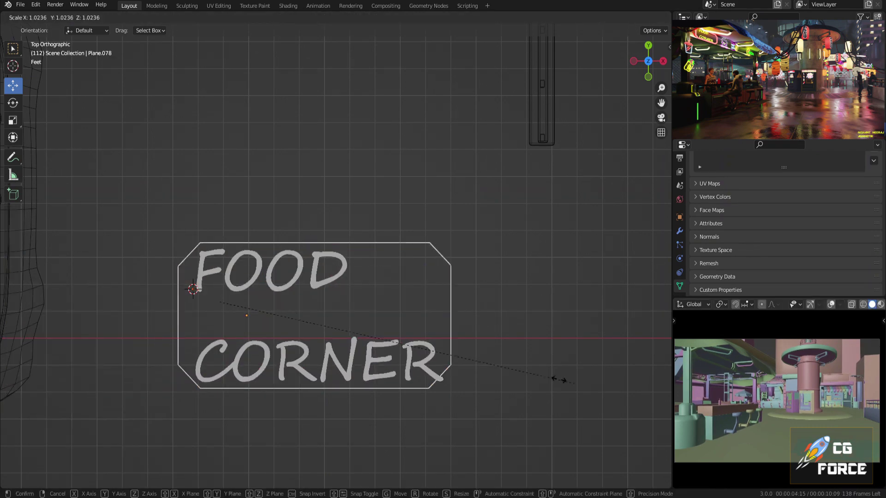
pyautogui.click(471, 366)
pyautogui.press('Tab')
pyautogui.hotkey('ctrl', 's')
pyautogui.click(140, 17)
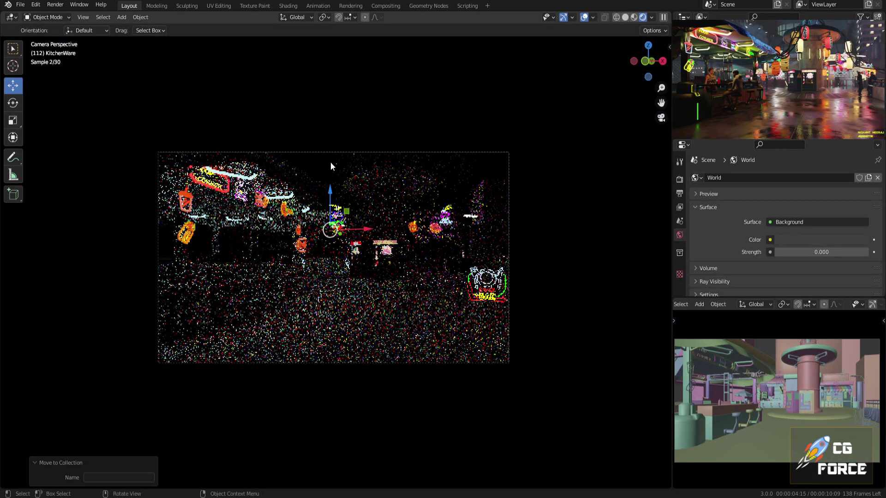
# Check the neon lighting in the rendered camera preview without gizmos, return to solid shading, and examine the rendered image
pyautogui.click(562, 19)
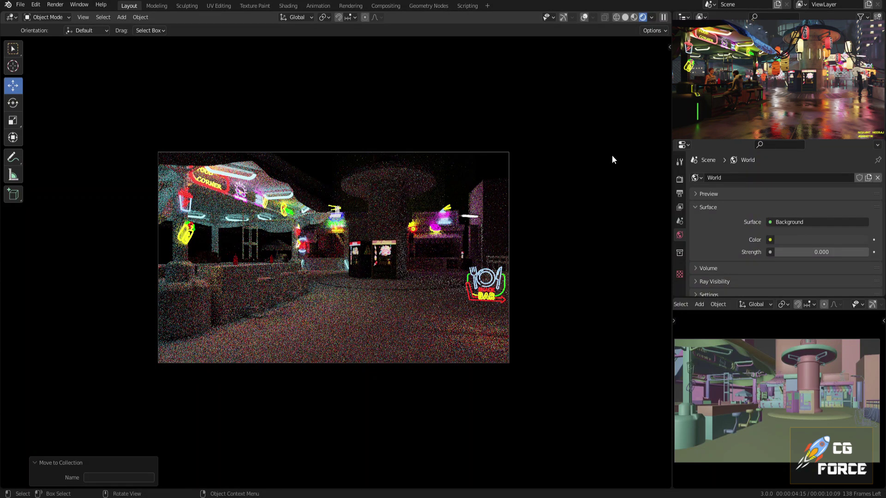
pyautogui.click(625, 17)
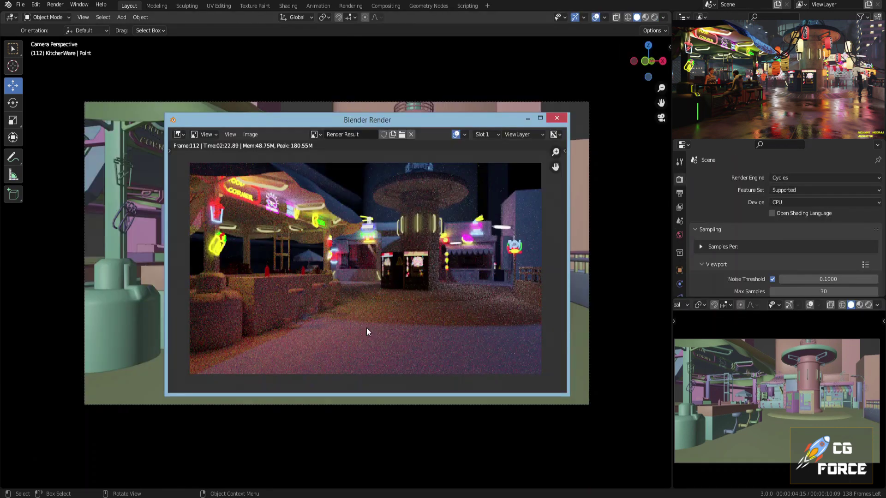
pyautogui.scroll(1, 391, 336)
pyautogui.scroll(-1, 391, 336)
pyautogui.scroll(-2, 391, 335)
pyautogui.scroll(2, 391, 335)
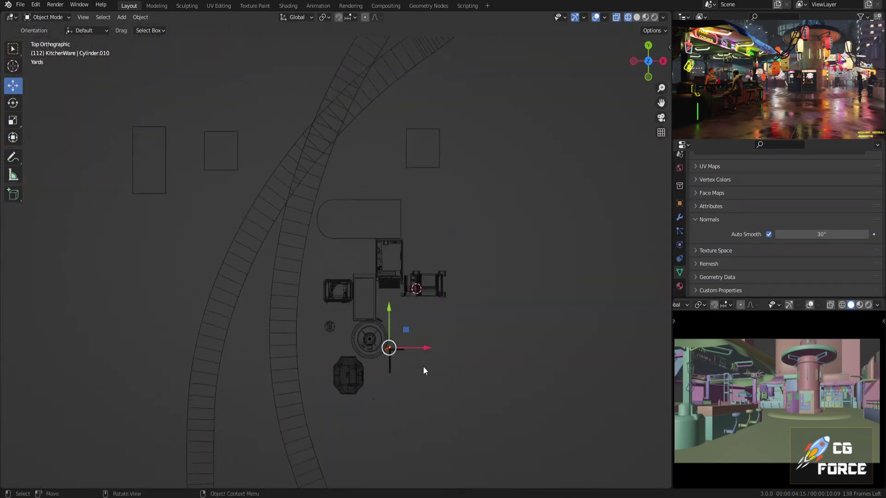
# Duplicate the street light in top view and place the copy on the curved flyover
pyautogui.hotkey('shift', 'd')
pyautogui.click(295, 254)
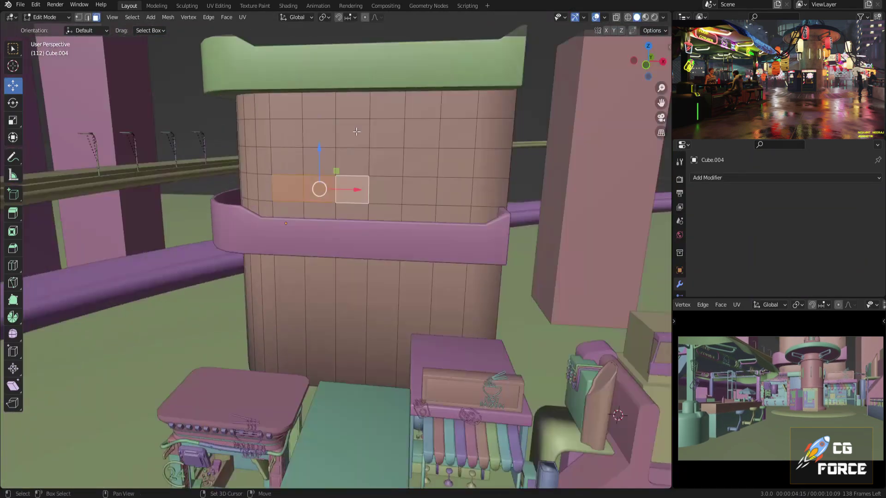
# Focus on the selected flat-roofed bar stall behind the umbrella cart and examine its placement
pyautogui.scroll(2, 355, 187)
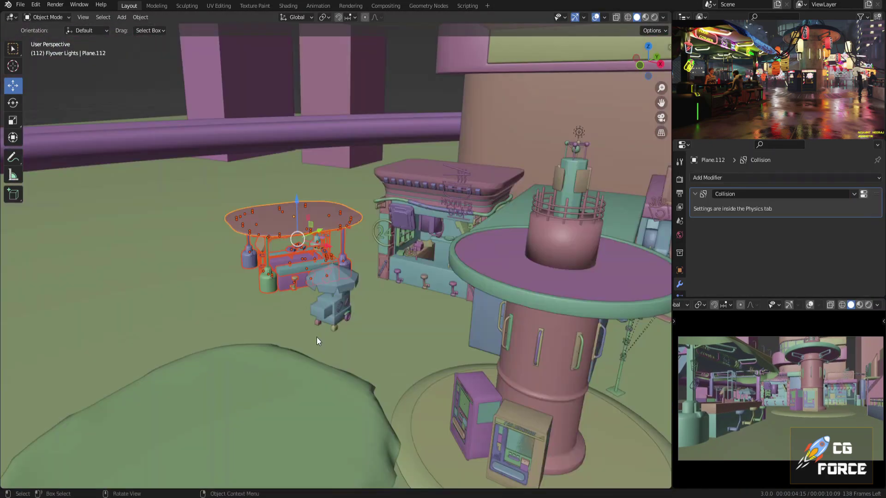
pyautogui.moveTo(316, 337); pyautogui.dragTo(277, 308, button='middle')
pyautogui.scroll(3, 277, 309)
pyautogui.press('KP_Decimal')
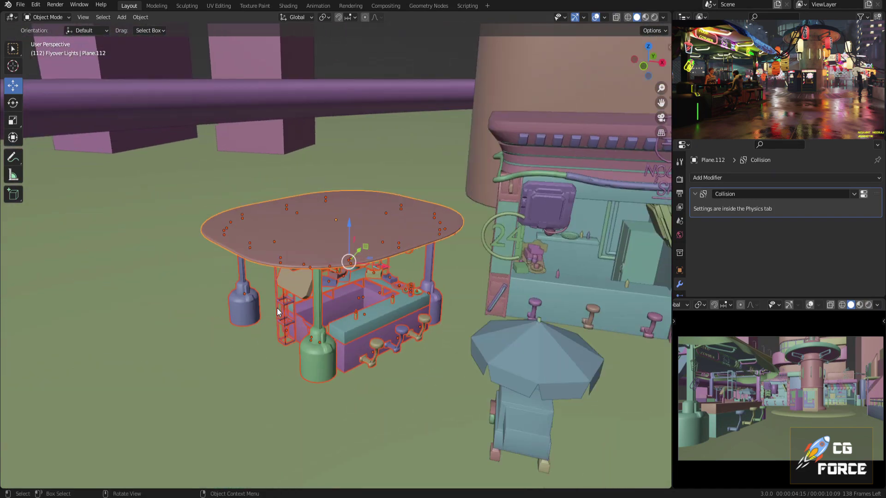
# Inspect the surrounding stalls, the buildings and the panels at the top of the central tower, and save the file
pyautogui.moveTo(349, 353); pyautogui.dragTo(134, 244, button='middle')
pyautogui.click(301, 63)
pyautogui.scroll(-4, 368, 323)
pyautogui.keyDown('shift'); pyautogui.moveTo(563, 215); pyautogui.dragTo(333, 313, button='middle'); pyautogui.keyUp('shift')
pyautogui.click(333, 313)
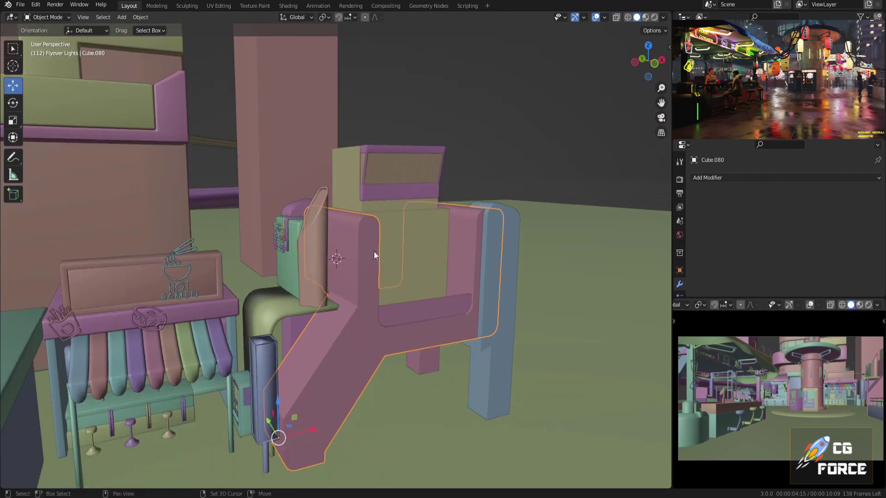
pyautogui.scroll(-3, 261, 380)
pyautogui.moveTo(261, 380); pyautogui.dragTo(391, 415, button='middle')
pyautogui.scroll(3, 463, 346)
pyautogui.click(221, 277)
pyautogui.press('Tab')
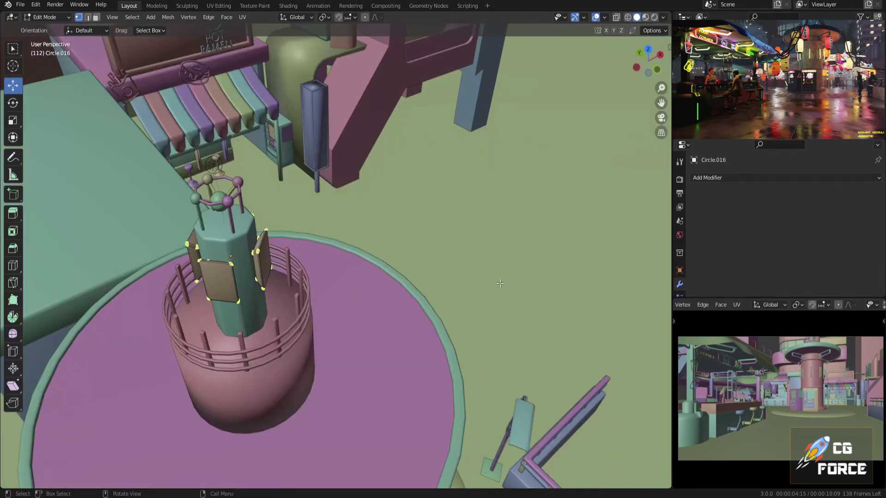
pyautogui.press('Tab')
pyautogui.hotkey('ctrl', 's')
# Add a Bezier curve at the top of the central tower and extend it down towards the edge of the round roof
pyautogui.scroll(6, 391, 217)
pyautogui.hotkey('shift', 'a')
pyautogui.click(444, 137)
pyautogui.press('Tab')
pyautogui.scroll(-5, 444, 136)
pyautogui.press('g')
pyautogui.moveTo(485, 148); pyautogui.dragTo(433, 106, button='middle')
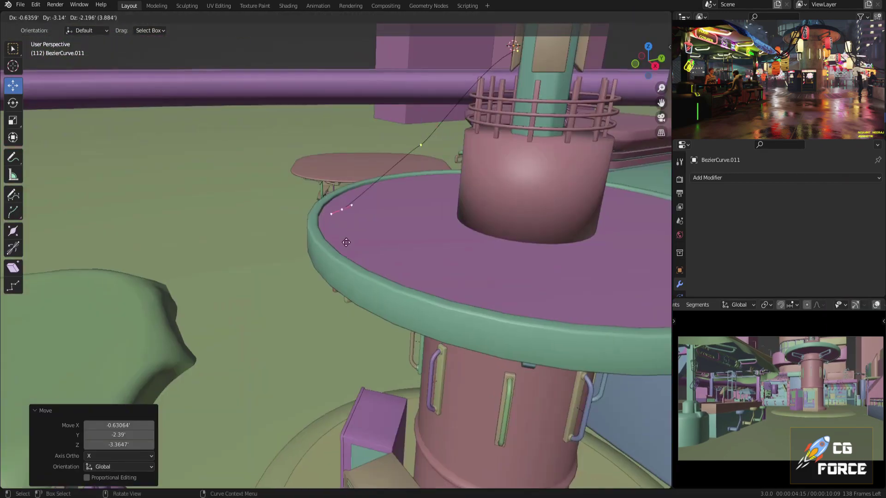
pyautogui.press('s')
pyautogui.press('e')
pyautogui.click(330, 224)
# Reposition the curve's points so it runs from the tower top across the round roof
pyautogui.keyDown('shift'); pyautogui.moveTo(302, 251); pyautogui.dragTo(452, 120, button='middle'); pyautogui.keyUp('shift')
pyautogui.scroll(-2, 330, 224)
pyautogui.click(471, 103)
pyautogui.press('g')
pyautogui.click(441, 129)
pyautogui.scroll(2, 441, 129)
pyautogui.click(516, 105)
pyautogui.moveTo(550, 82); pyautogui.dragTo(551, 87)
pyautogui.moveTo(530, 106); pyautogui.dragTo(512, 51, button='middle')
# Extrude the curve down past the vending machines and onto the food stall's green canopy
pyautogui.hotkey('shift', 'z')
pyautogui.hotkey('shift', 'z')
pyautogui.moveTo(405, 263); pyautogui.dragTo(406, 279)
pyautogui.moveTo(406, 279); pyautogui.dragTo(508, 258, button='middle')
pyautogui.press('e')
pyautogui.click(383, 256)
pyautogui.moveTo(383, 256); pyautogui.dragTo(401, 397, button='middle')
pyautogui.press('g')
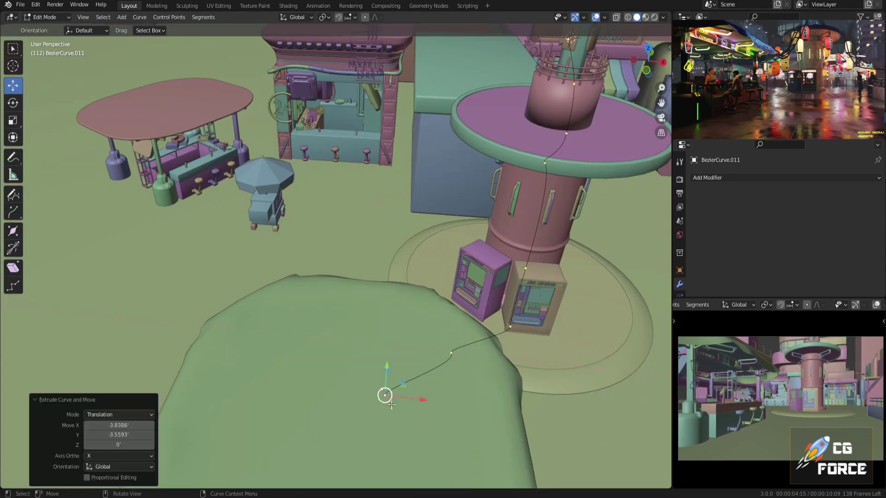
# Extrude further bends across the canopy, adjust their height, enlarge a point's handles, and save the file
pyautogui.press('e')
pyautogui.press('r')
pyautogui.moveTo(353, 462); pyautogui.dragTo(354, 323, button='middle')
pyautogui.press('g')
pyautogui.press('z')
pyautogui.scroll(4, 351, 323)
pyautogui.press('g')
pyautogui.press('z')
pyautogui.click(362, 366)
pyautogui.moveTo(362, 365); pyautogui.dragTo(461, 258, button='middle')
pyautogui.press('s')
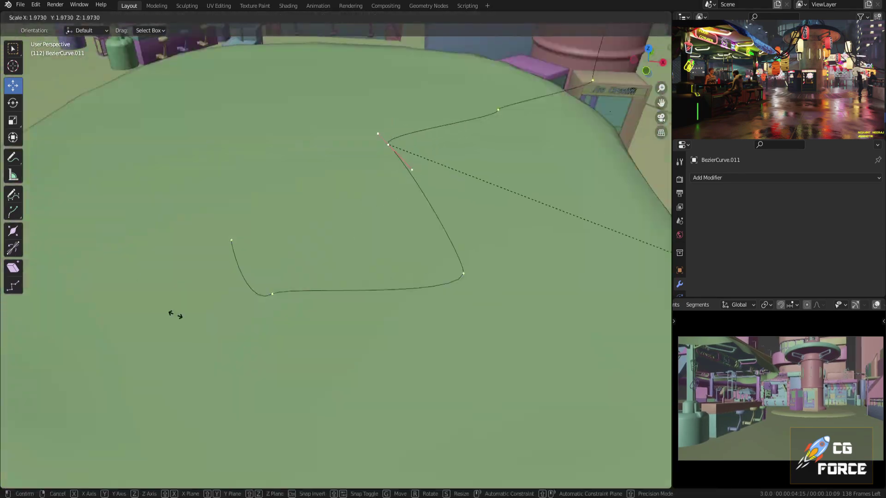
pyautogui.click(613, 239)
pyautogui.press('Tab')
pyautogui.hotkey('ctrl', 's')
# Give the curve a round bevel of 0.125' depth, then lower its canopy points and flatten them vertically
pyautogui.click(681, 277)
pyautogui.press('Tab')
pyautogui.keyDown('shift'); pyautogui.moveTo(438, 116); pyautogui.dragTo(397, 175, button='middle'); pyautogui.keyUp('shift')
pyautogui.click(259, 193)
pyautogui.press('g')
pyautogui.press('z')
pyautogui.click(364, 207)
pyautogui.press('s')
pyautogui.press('z')
pyautogui.press('0')
pyautogui.press('Return')
pyautogui.press('g')
pyautogui.press('z')
pyautogui.click(332, 222)
# Duplicate the cable and adjust the height of the copy's points where it lies on the canopy
pyautogui.hotkey('shift', 'z')
pyautogui.press('a')
pyautogui.rightClick(198, 226)
pyautogui.click(198, 227)
pyautogui.moveTo(258, 221); pyautogui.dragTo(323, 314, button='middle')
pyautogui.press('g')
pyautogui.press('z')
pyautogui.press('g')
pyautogui.press('z')
pyautogui.moveTo(392, 296); pyautogui.dragTo(494, 251, button='middle')
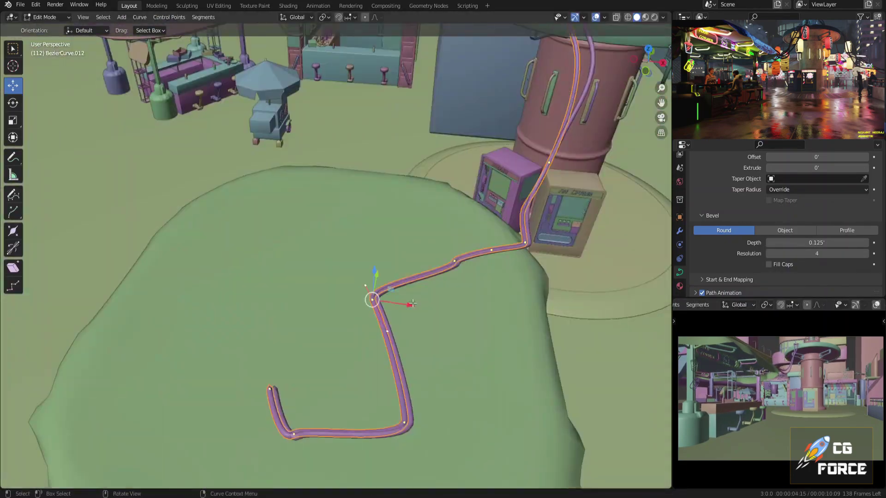
# Shift the second cable's points horizontally across the canopy and save the file
pyautogui.press('g')
pyautogui.hotkey('shift', 'z')
pyautogui.moveTo(474, 330); pyautogui.dragTo(456, 208, button='middle')
pyautogui.hotkey('ctrl', 's')
# Make a third cable from a copy, reposition its points beside the other two, and save the file
pyautogui.press('g')
pyautogui.press('x')
pyautogui.click(513, 229)
pyautogui.moveTo(513, 228); pyautogui.dragTo(337, 199, button='middle')
pyautogui.press('g')
pyautogui.press('z')
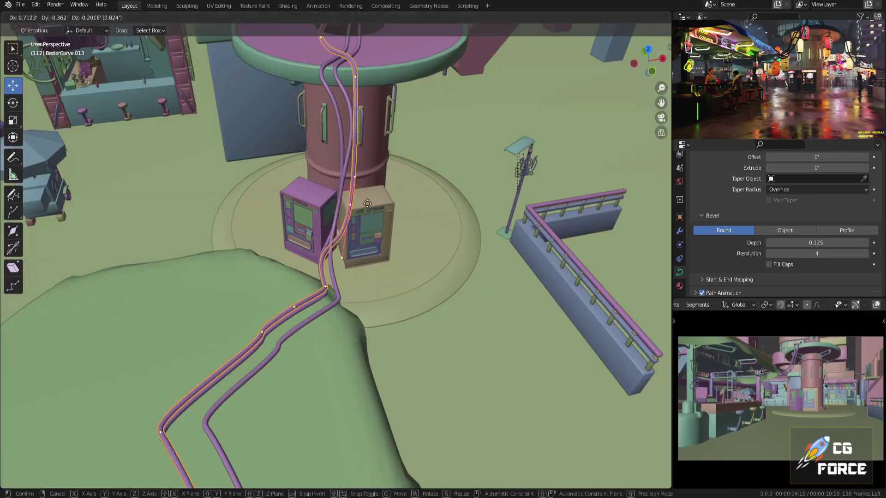
pyautogui.click(433, 258)
pyautogui.moveTo(434, 258); pyautogui.dragTo(272, 295, button='middle')
pyautogui.press('g')
pyautogui.press('z')
pyautogui.click(269, 259)
pyautogui.moveTo(268, 259); pyautogui.dragTo(370, 270, button='middle')
pyautogui.hotkey('ctrl', 's')
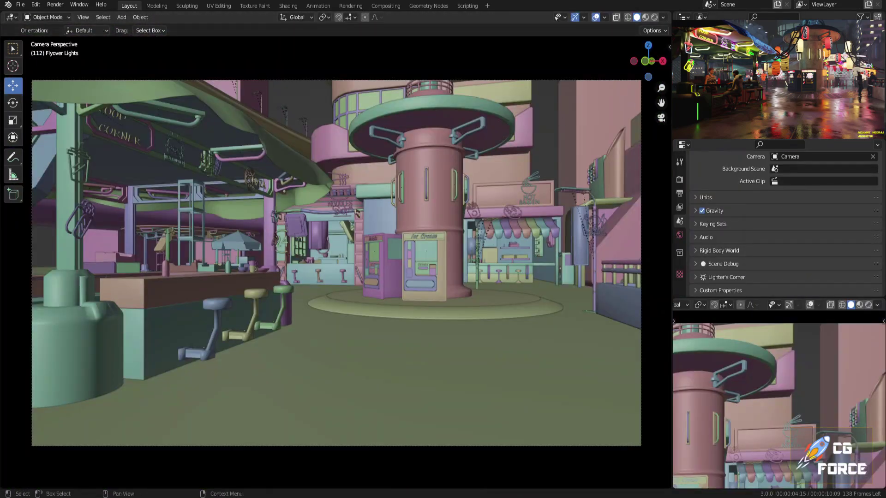
# Check the hanging cables around the central tower in the camera view
pyautogui.moveTo(406, 207); pyautogui.dragTo(367, 225, button='middle')
pyautogui.press('KP_0')
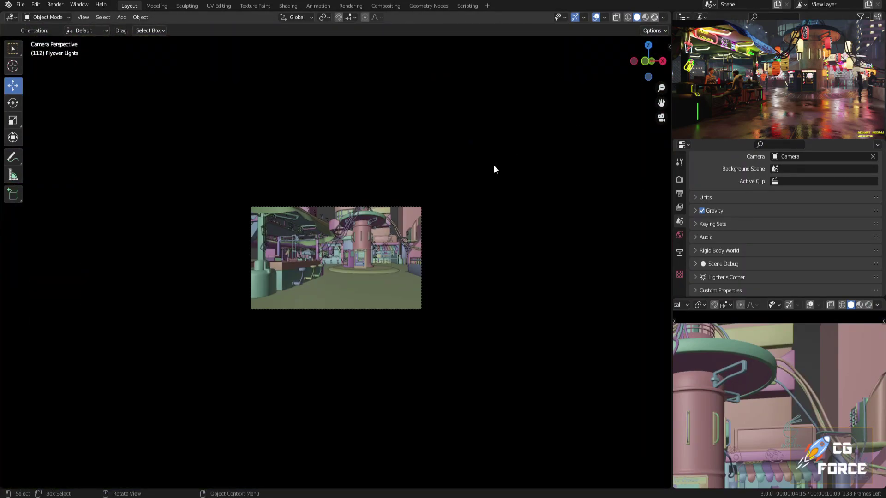
pyautogui.press('z')
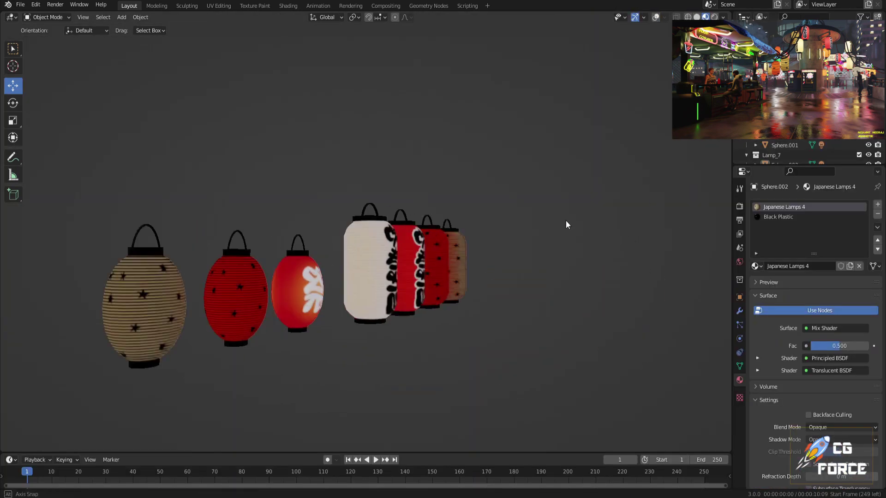
# Examine the row of Japanese lanterns from the front and focus on the tall white one
pyautogui.moveTo(566, 225); pyautogui.dragTo(618, 224, button='middle')
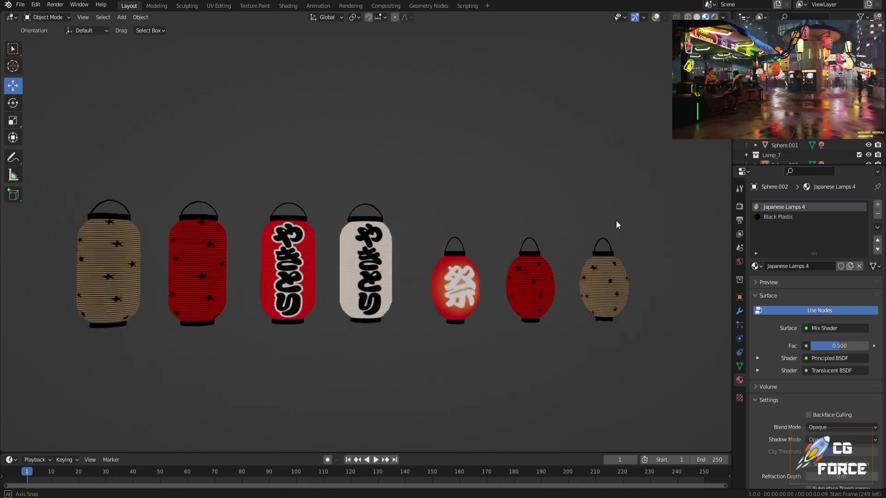
pyautogui.click(364, 292)
pyautogui.press('KP_Decimal')
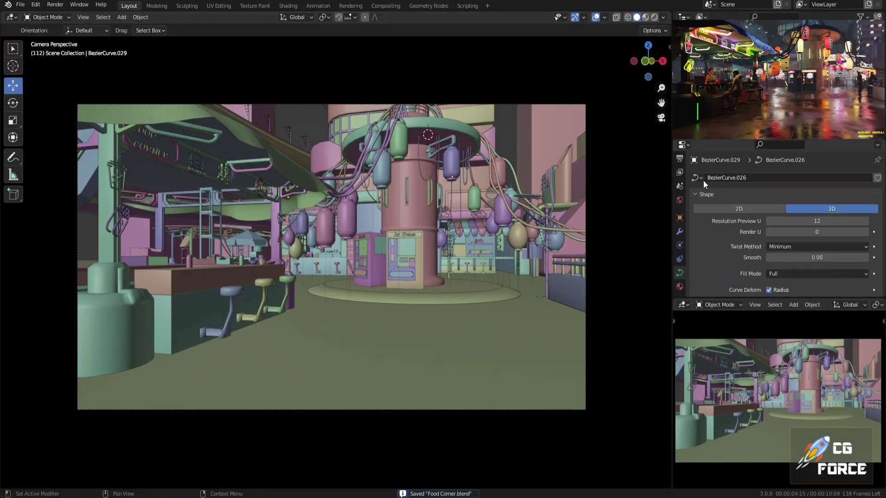
pyautogui.click(780, 190)
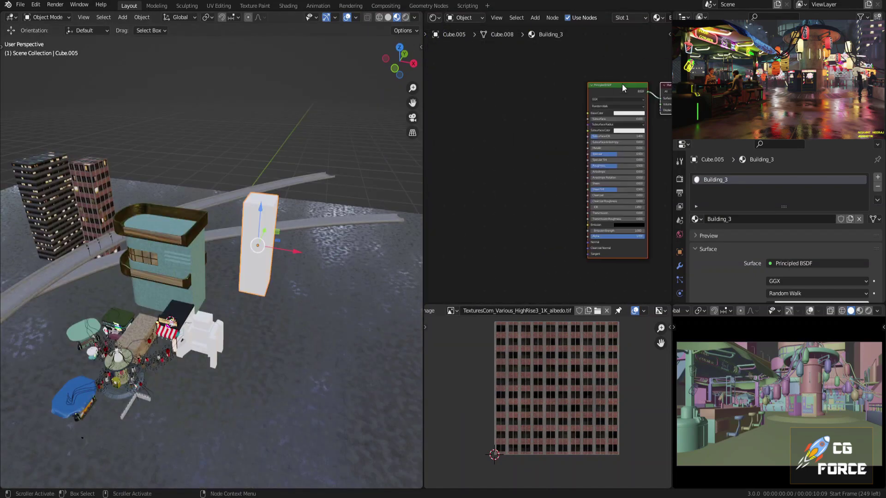
# Open the Principled texture setup for the Building_3 material and browse for its texture files
pyautogui.hotkey('ctrl', 'shift', 't')
pyautogui.scroll(-3, 341, 309)
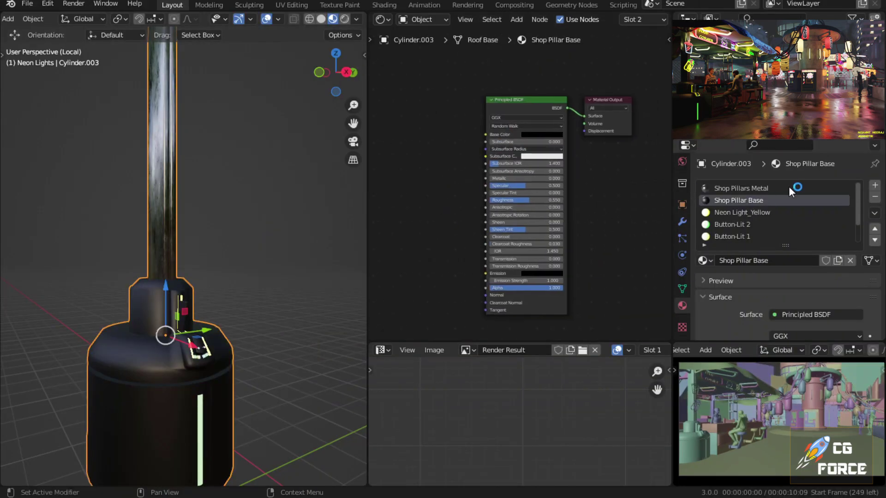
# Show the Shop Pillars Metal material and examine its node setup in a maximized editor
pyautogui.click(761, 188)
pyautogui.moveTo(477, 227); pyautogui.dragTo(612, 223, button='middle')
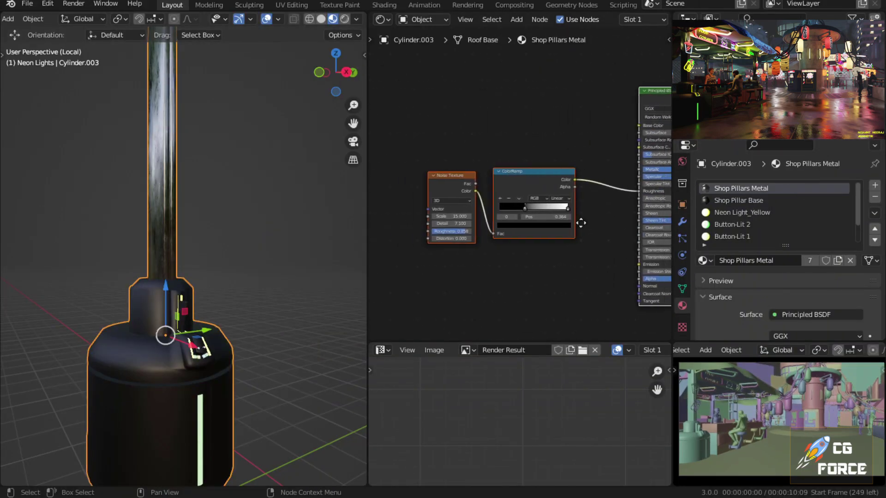
pyautogui.hotkey('ctrl', 'space')
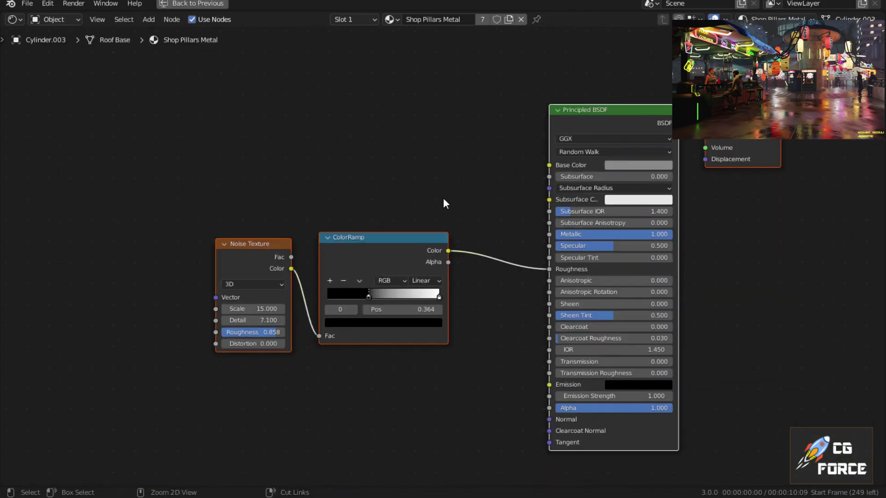
pyautogui.hotkey('ctrl', 'space')
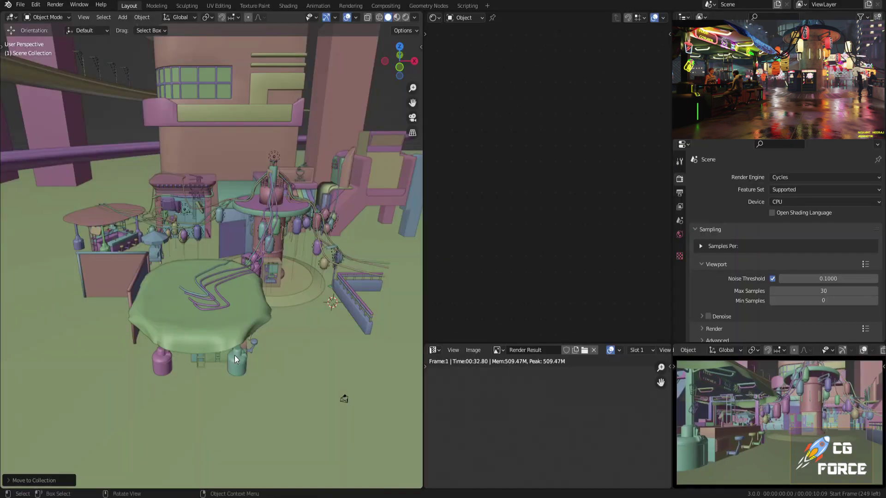
# Check the fence panels beside the canopy stall from an angle and in the camera view
pyautogui.moveTo(234, 355); pyautogui.dragTo(167, 285, button='middle')
pyautogui.click(238, 251)
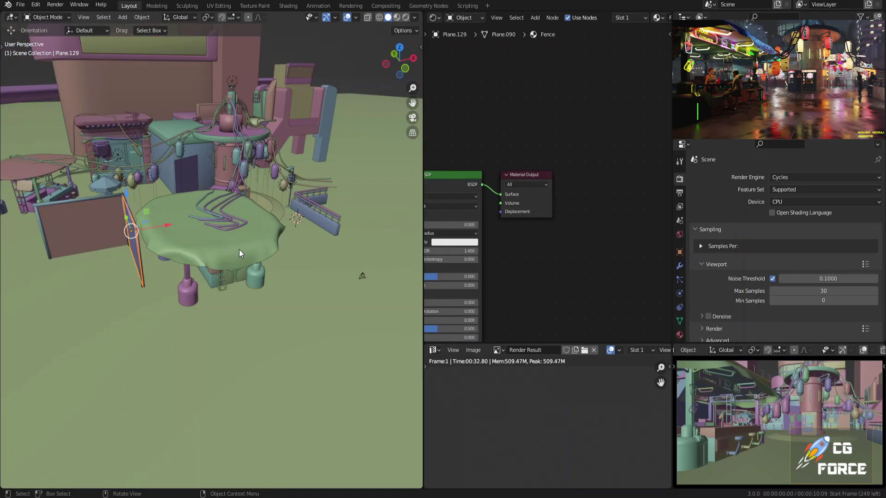
pyautogui.press('KP_0')
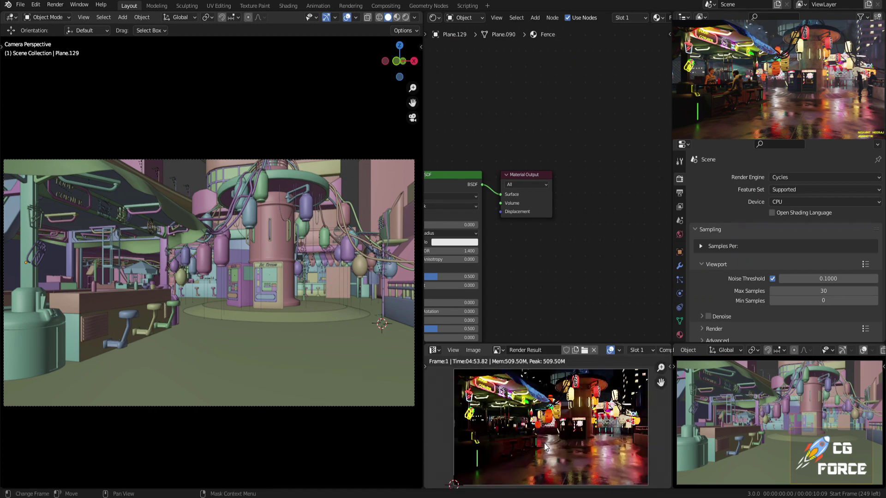
# Examine the finished render result in a maximized image editor
pyautogui.hotkey('ctrl', 'space')
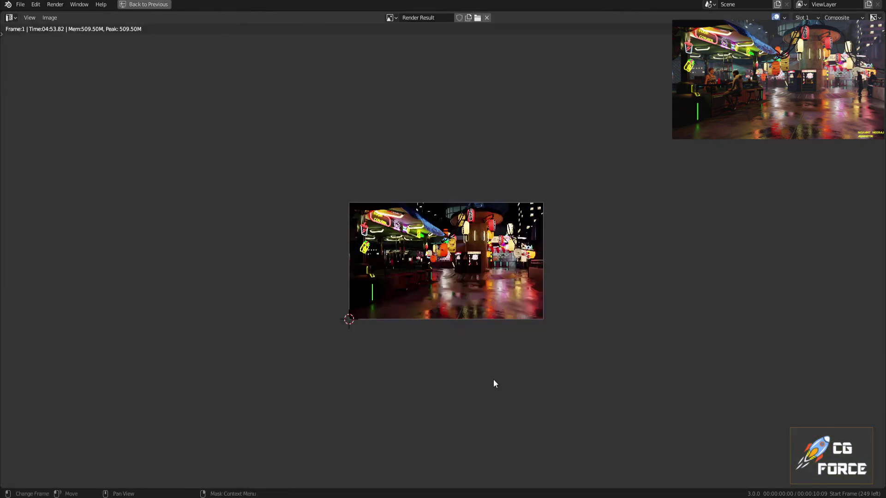
pyautogui.moveTo(498, 378); pyautogui.dragTo(488, 366, button='middle')
pyautogui.scroll(-3, 519, 332)
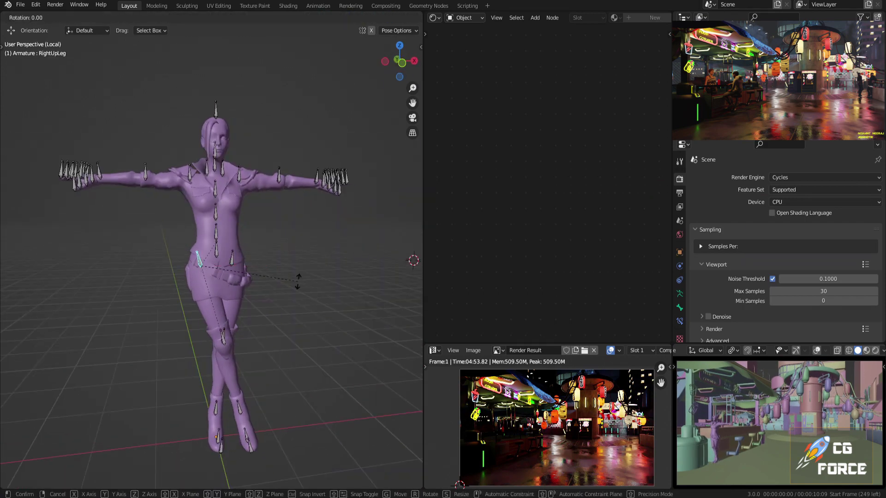
# Pose the female character with crossed legs and the right hand on the hip, hiding the overlays to check the pose
pyautogui.click(218, 232)
pyautogui.scroll(2, 231, 244)
pyautogui.moveTo(231, 250); pyautogui.dragTo(236, 245, button='middle')
pyautogui.moveTo(240, 254); pyautogui.dragTo(236, 260)
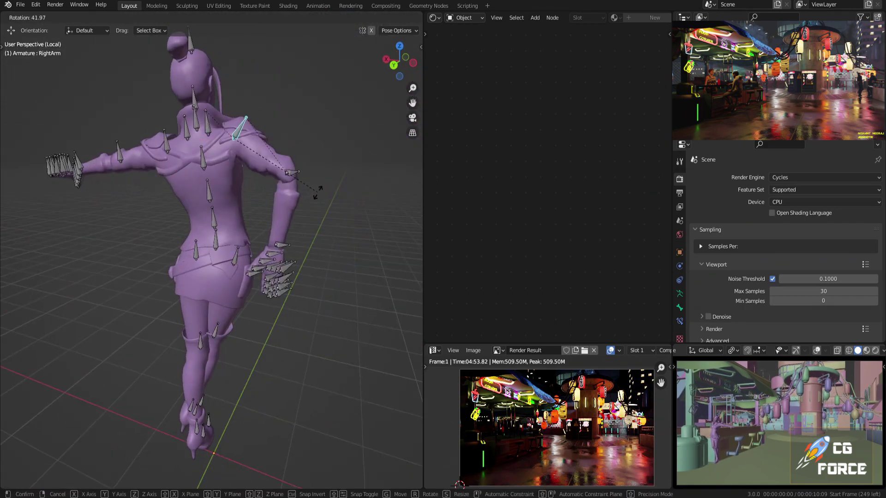
pyautogui.click(346, 17)
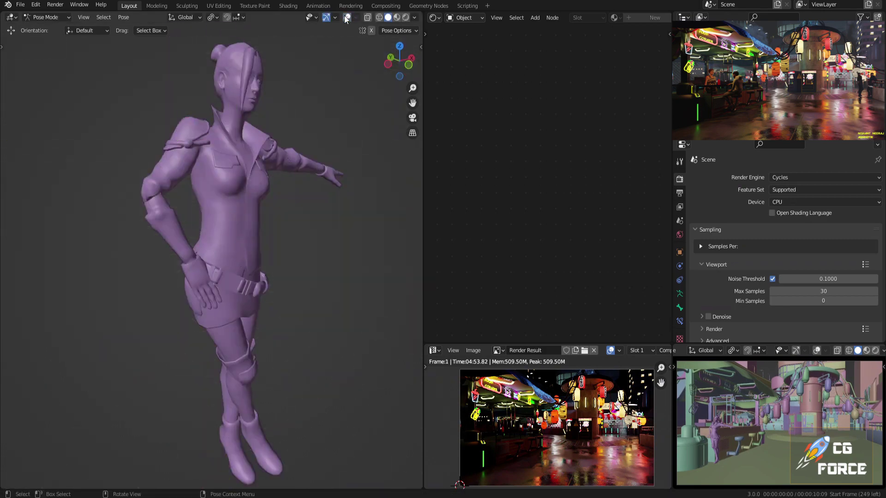
pyautogui.keyDown('alt'); pyautogui.moveTo(184, 272); pyautogui.dragTo(179, 270, button='middle'); pyautogui.keyUp('alt')
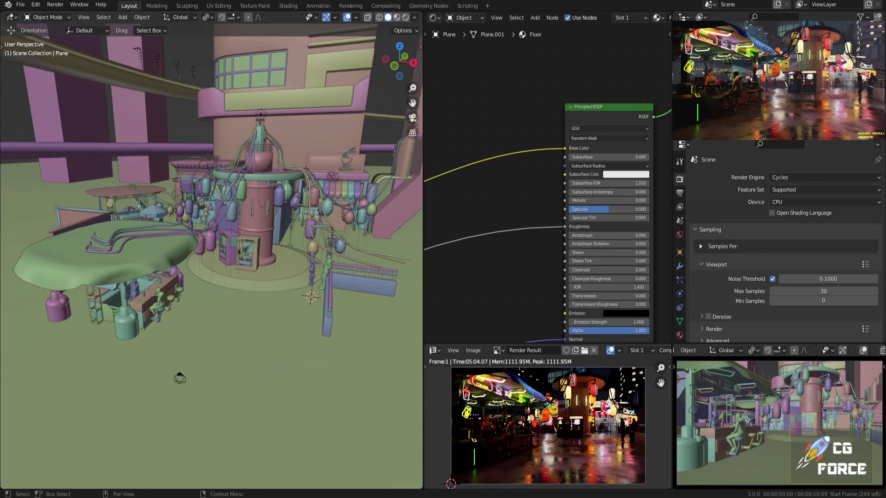
# Examine the placement of the area lights around the background buildings and deselect them
pyautogui.moveTo(232, 226); pyautogui.dragTo(259, 217, button='middle')
pyautogui.scroll(-3, 259, 218)
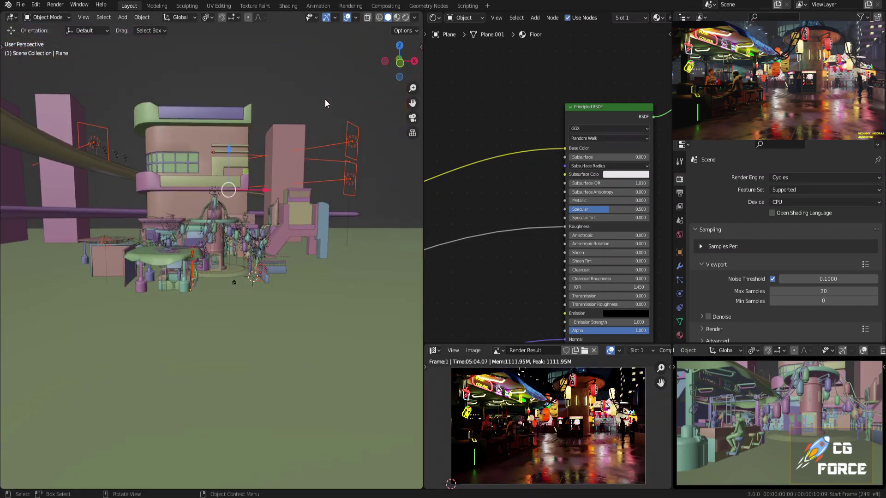
pyautogui.scroll(-2, 317, 109)
pyautogui.click(319, 98)
pyautogui.moveTo(254, 125); pyautogui.dragTo(273, 120, button='middle')
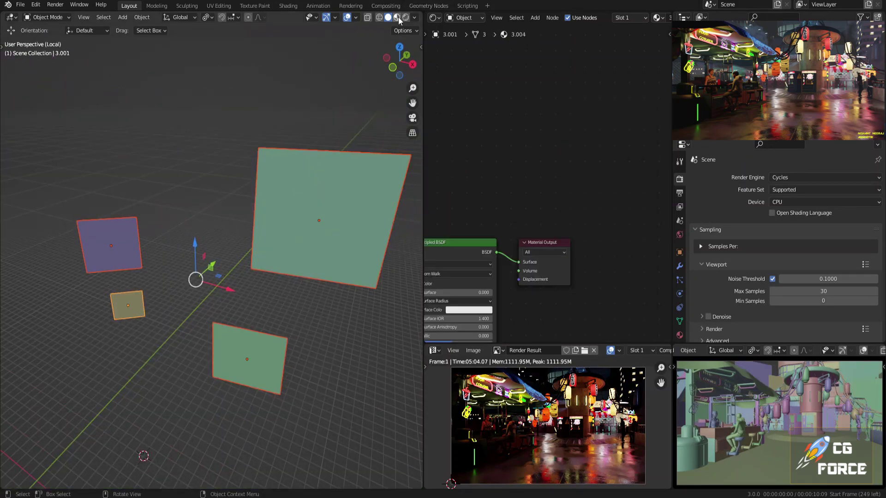
# Preview the isolated smoke planes in material shading, return to solid shading, and leave local view
pyautogui.click(397, 17)
pyautogui.hotkey('alt', 'a')
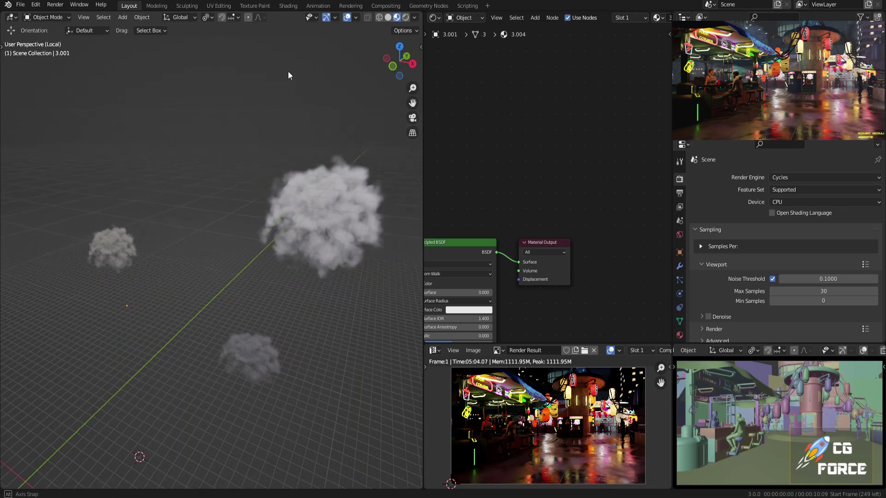
pyautogui.click(386, 17)
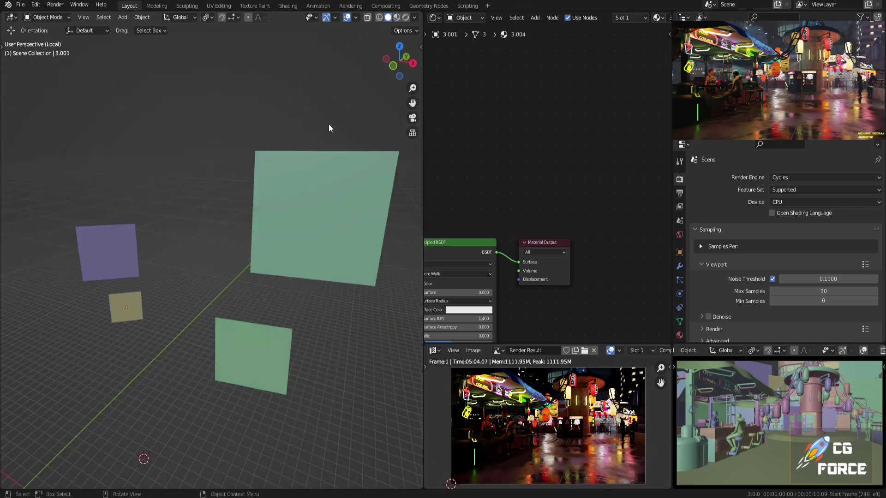
pyautogui.press('KP_Divide')
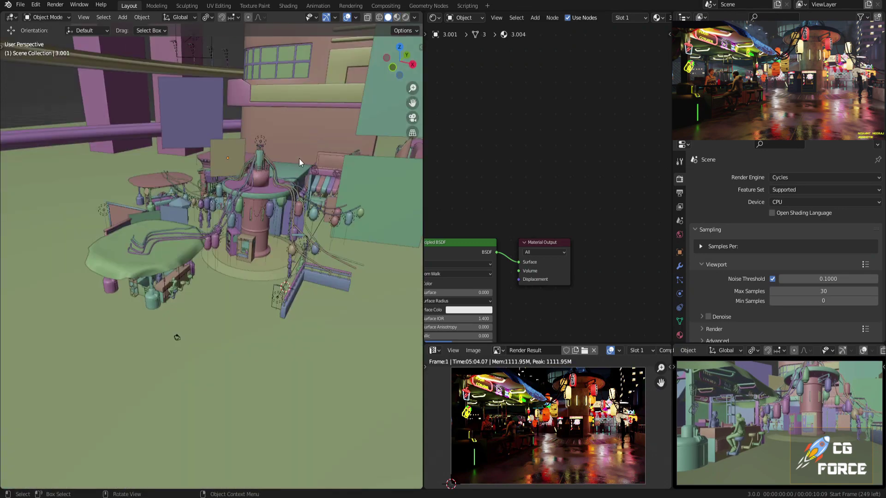
# Check the smoke planes through the camera in wireframe, select the one behind the canopy, and return to solid shading
pyautogui.press('KP_0')
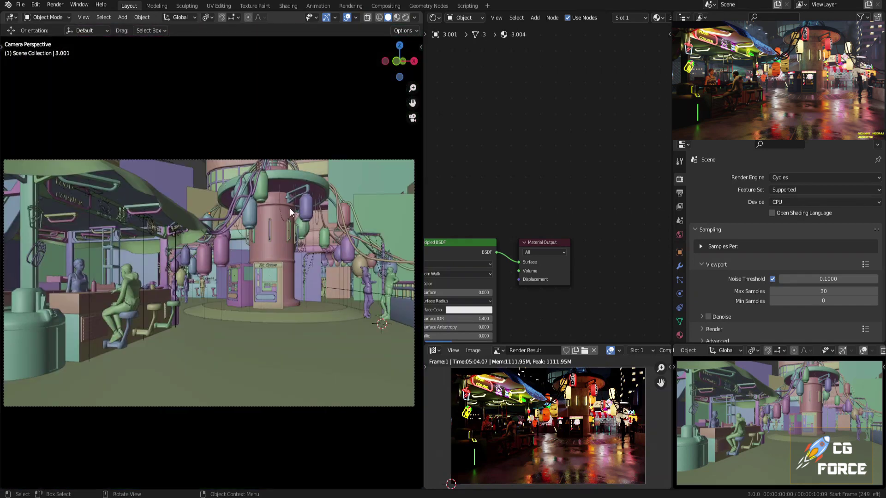
pyautogui.hotkey('shift', 'z')
pyautogui.click(197, 170)
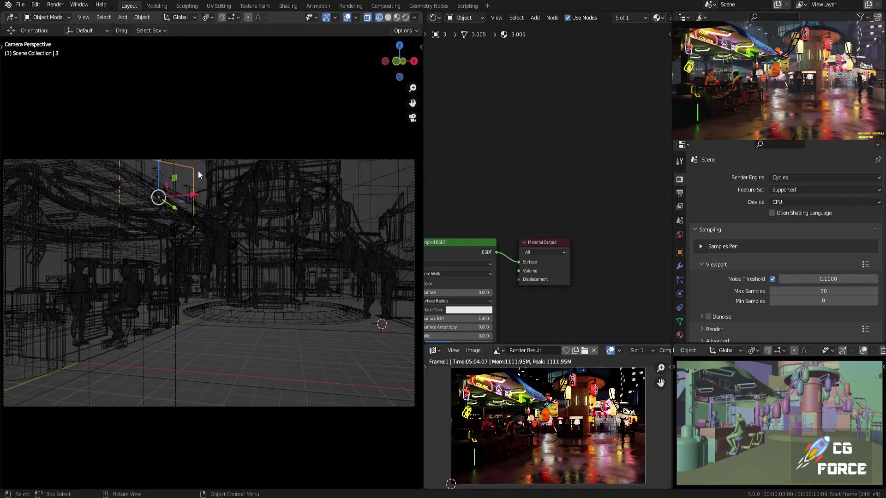
pyautogui.hotkey('shift', 'z')
# Save the file and render the image
pyautogui.hotkey('ctrl', 's')
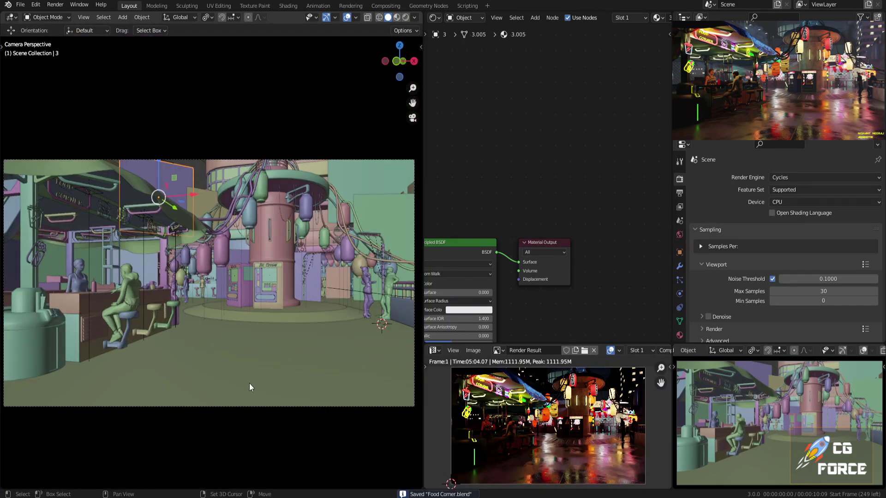
pyautogui.press('F12')
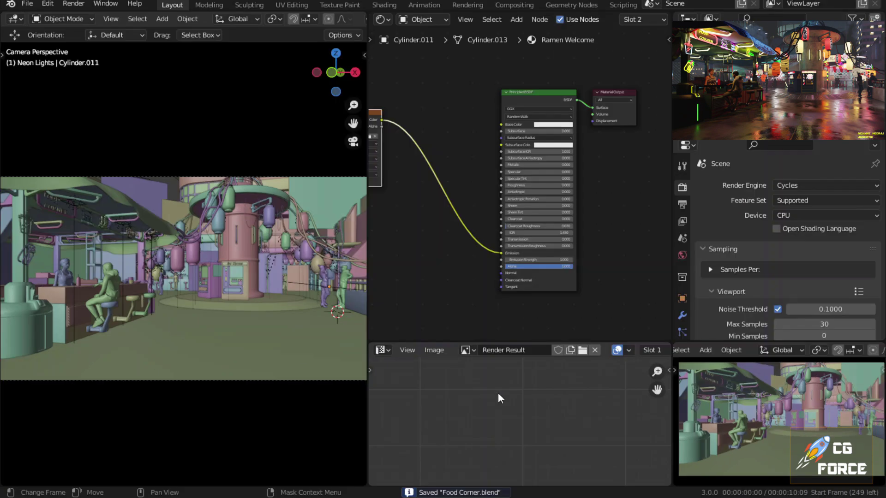
# Expand the final render sampling settings and review the sample counts and denoising options
pyautogui.scroll(-5, 701, 270)
pyautogui.click(712, 274)
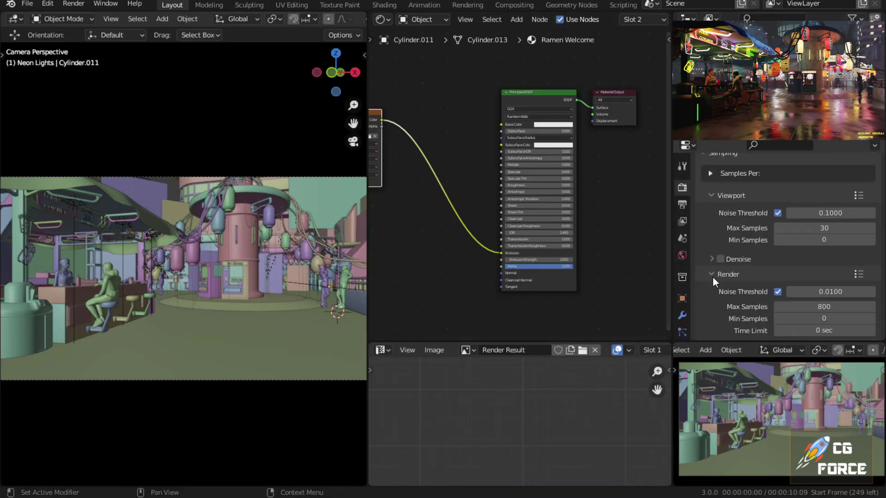
pyautogui.scroll(-4, 764, 295)
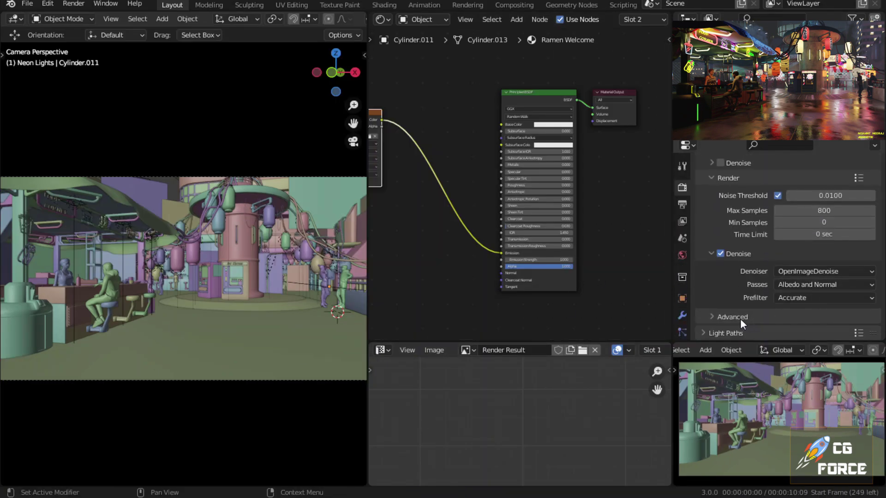
# Enable the Z data pass for the view layer and return to the render sampling settings
pyautogui.scroll(2, 737, 318)
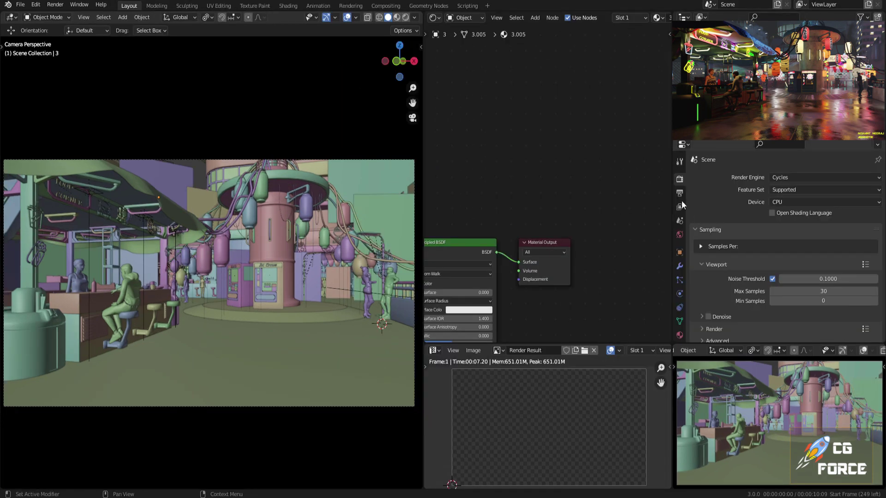
pyautogui.click(679, 207)
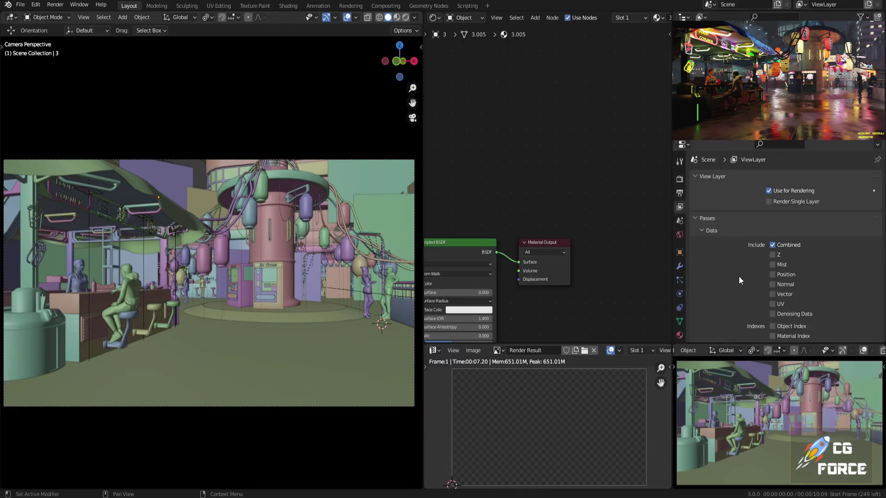
pyautogui.click(772, 255)
pyautogui.click(679, 179)
pyautogui.scroll(-3, 710, 306)
pyautogui.scroll(3, 712, 306)
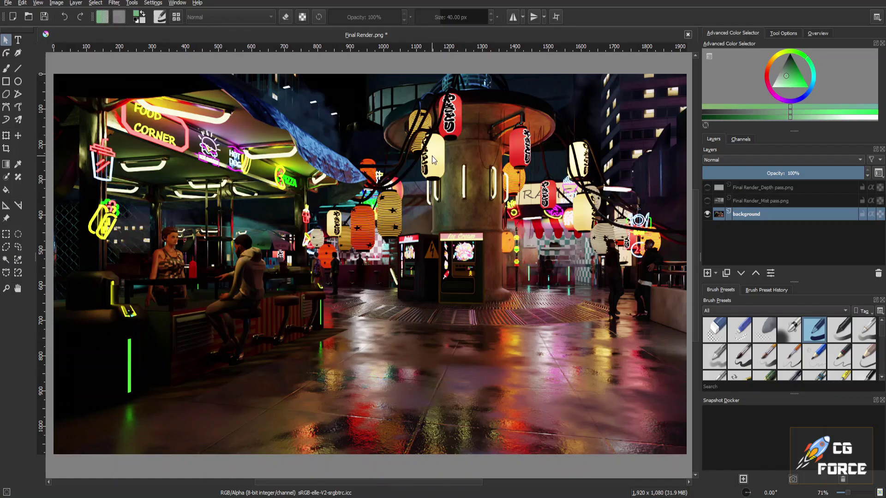
# In Krita, show the mist pass layer above the final render and set it to Screen blending at 15% opacity
pyautogui.click(706, 201)
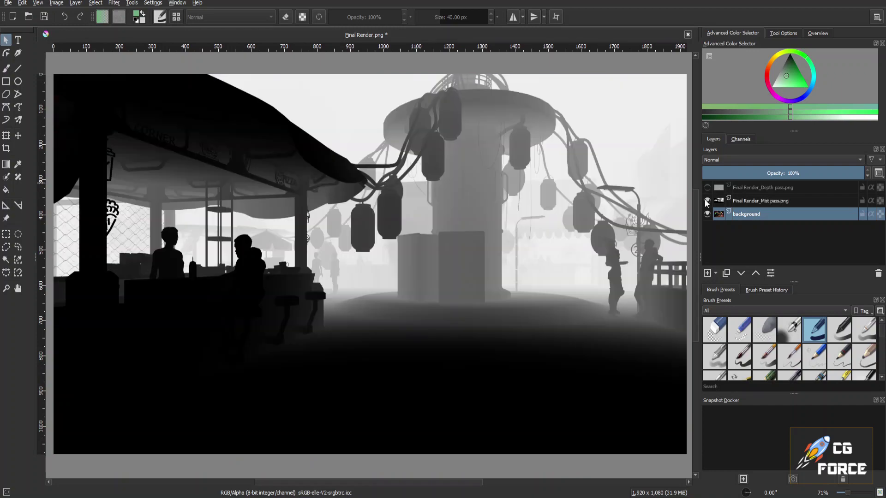
pyautogui.click(707, 187)
pyautogui.click(707, 187)
pyautogui.click(760, 201)
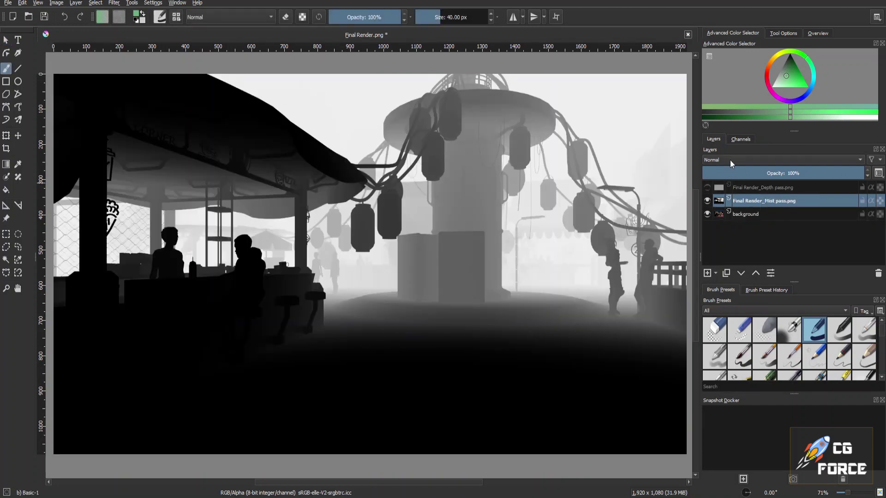
pyautogui.click(729, 159)
pyautogui.click(707, 167)
pyautogui.click(709, 161)
pyautogui.click(712, 173)
pyautogui.click(727, 172)
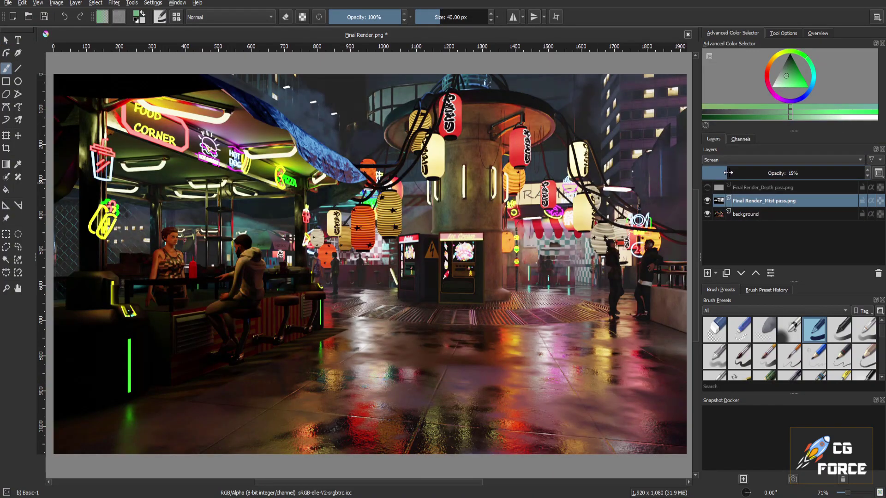
# Show the depth pass layer and set its opacity to 6%
pyautogui.click(740, 188)
pyautogui.click(707, 187)
pyautogui.moveTo(723, 173); pyautogui.dragTo(710, 171)
# Duplicate the mist pass layer
pyautogui.click(738, 201)
pyautogui.rightClick(737, 202)
pyautogui.click(773, 283)
# Apply a Color Balance adjustment to the copied mist pass layer and lower its opacity, leaving the depth pass layer selected
pyautogui.click(114, 3)
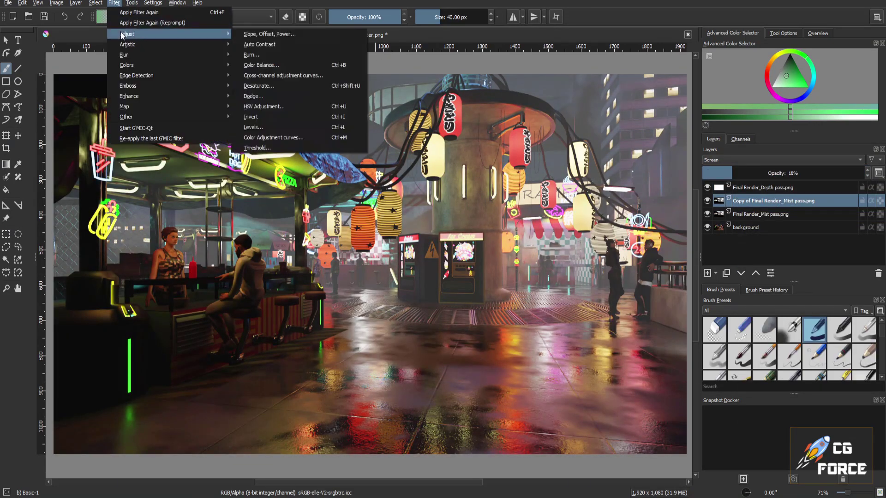
pyautogui.moveTo(125, 33)
pyautogui.click(272, 67)
pyautogui.click(647, 219)
pyautogui.click(647, 239)
pyautogui.moveTo(732, 281); pyautogui.dragTo(739, 251)
pyautogui.click(651, 220)
pyautogui.click(648, 230)
pyautogui.click(775, 407)
pyautogui.moveTo(726, 172); pyautogui.dragTo(715, 172)
pyautogui.click(775, 188)
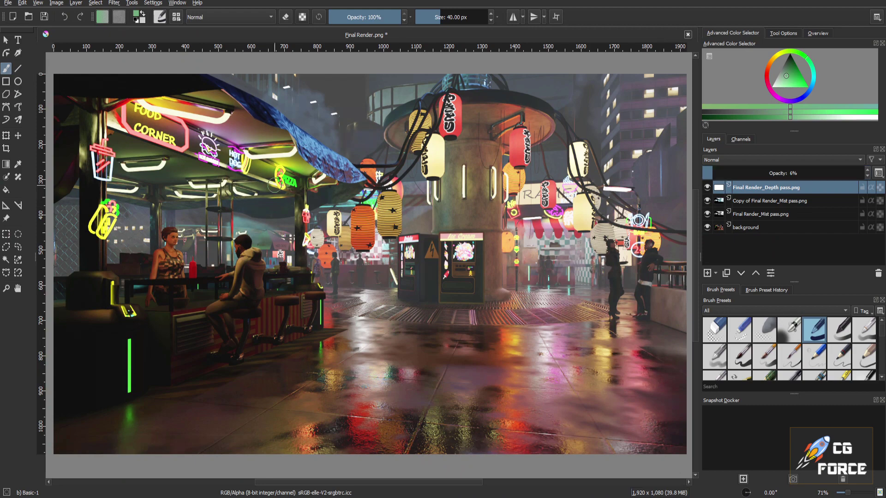